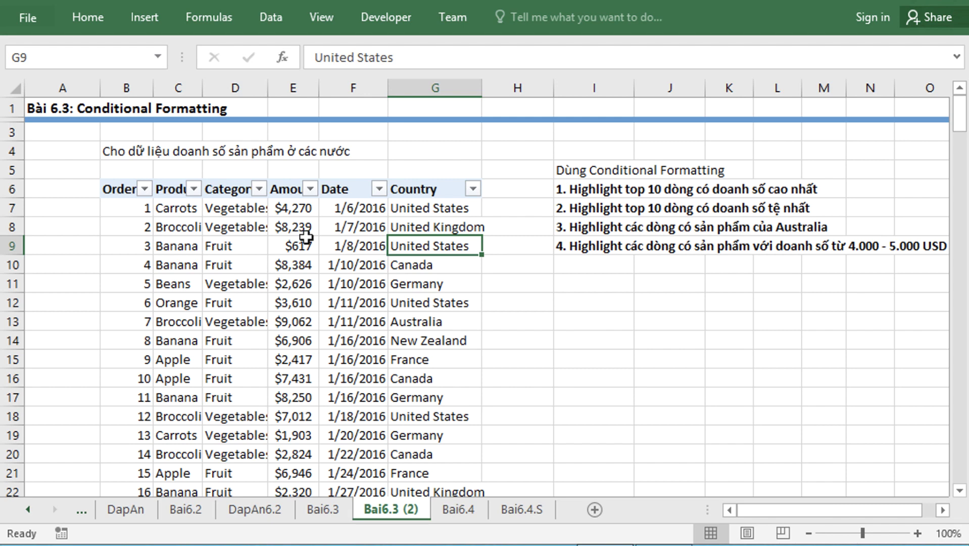
click(304, 233)
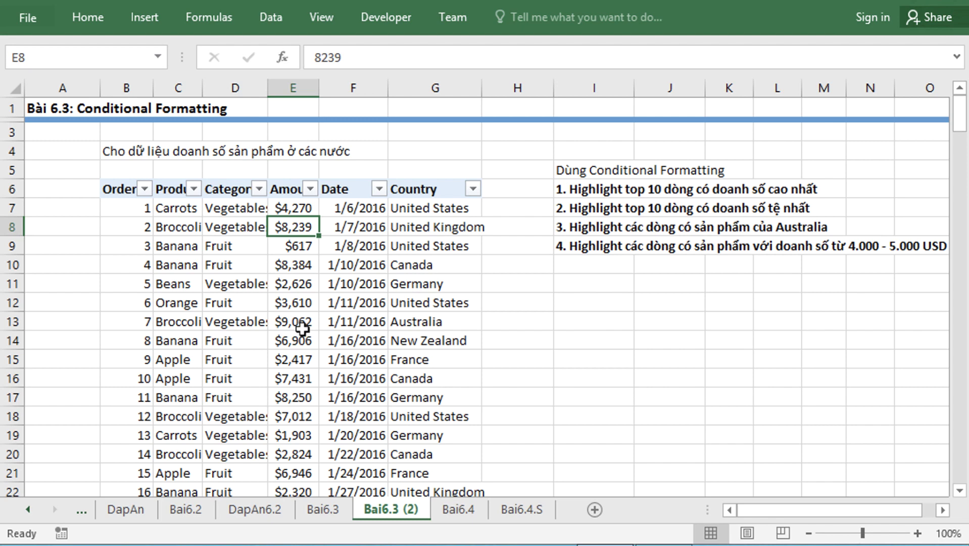
drag(139, 227, 424, 227)
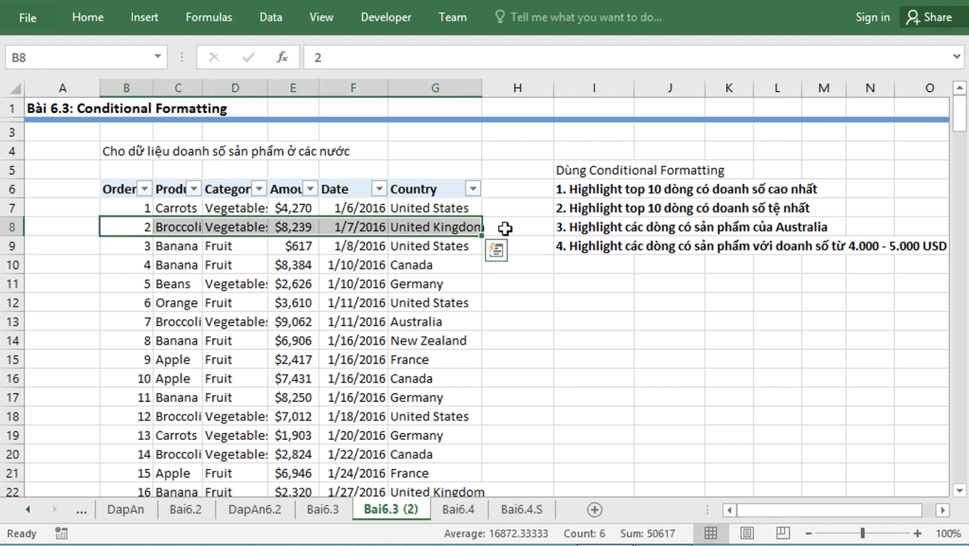
click(588, 248)
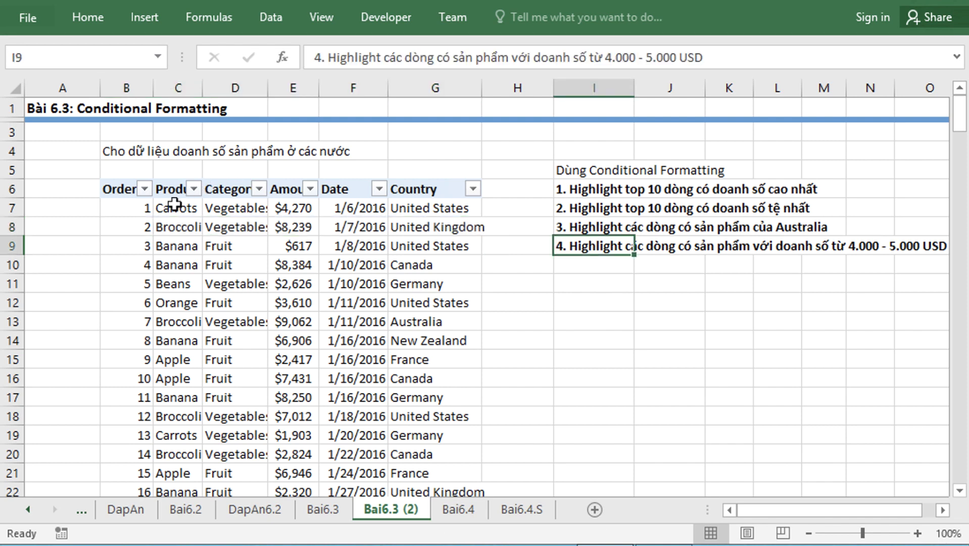
drag(131, 210, 407, 223)
Try to highlight the Country cells G7:G219 that contain the text Australia with Light Red Fill with Dark Red Text
click(406, 223)
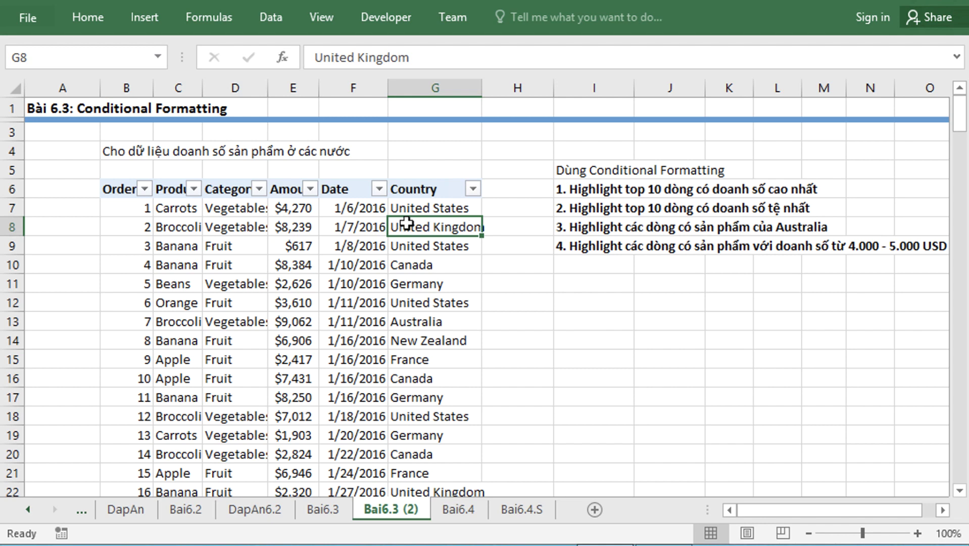
key(Up)
key(ctrl+shift+Down)
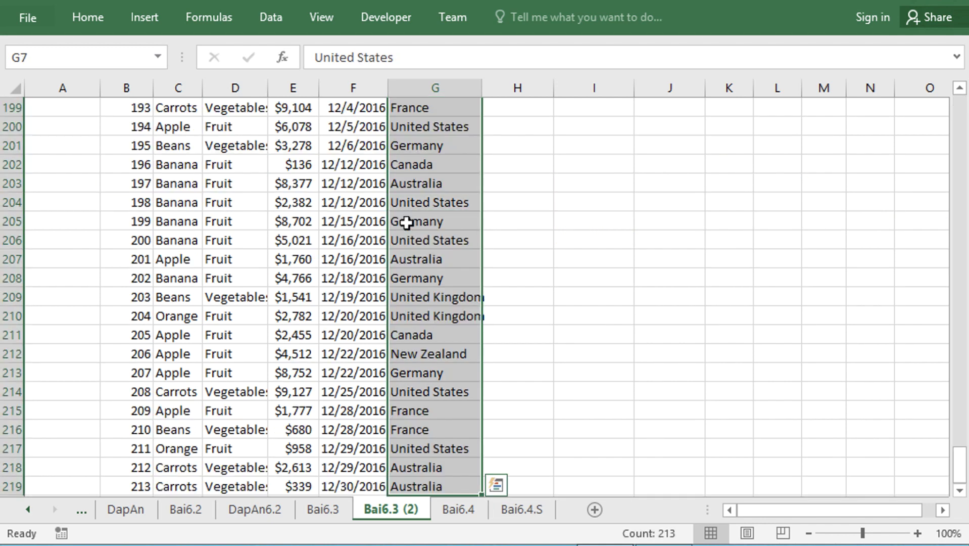
click(84, 7)
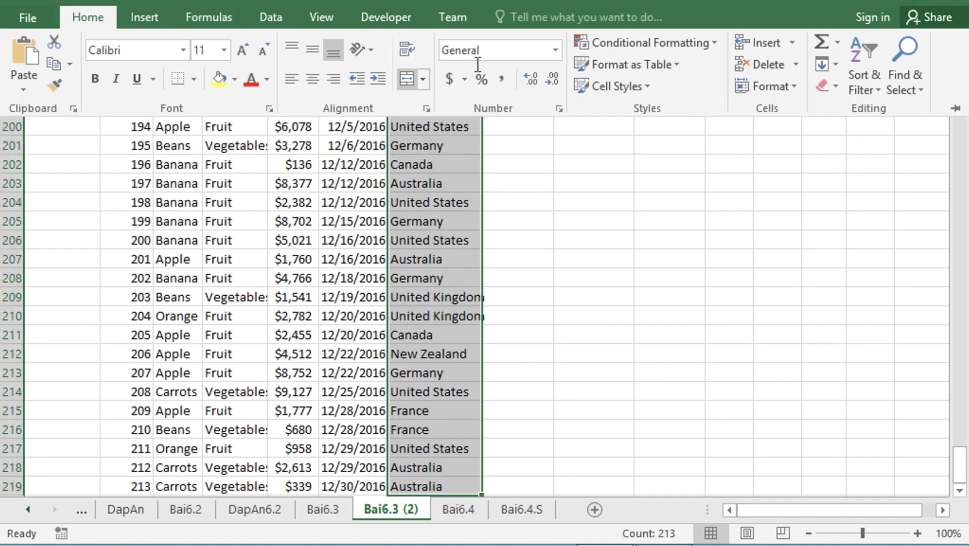
click(601, 41)
mouse_move(637, 84)
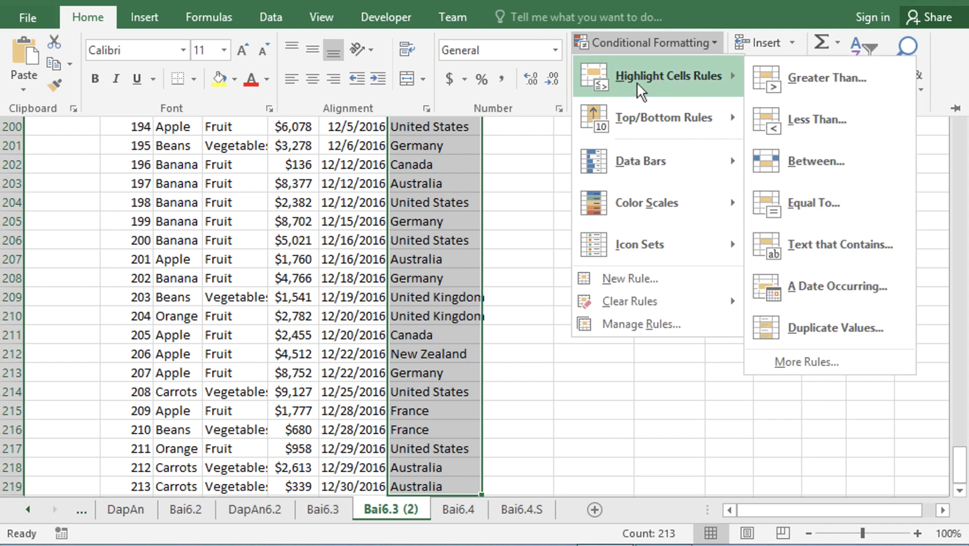
click(818, 240)
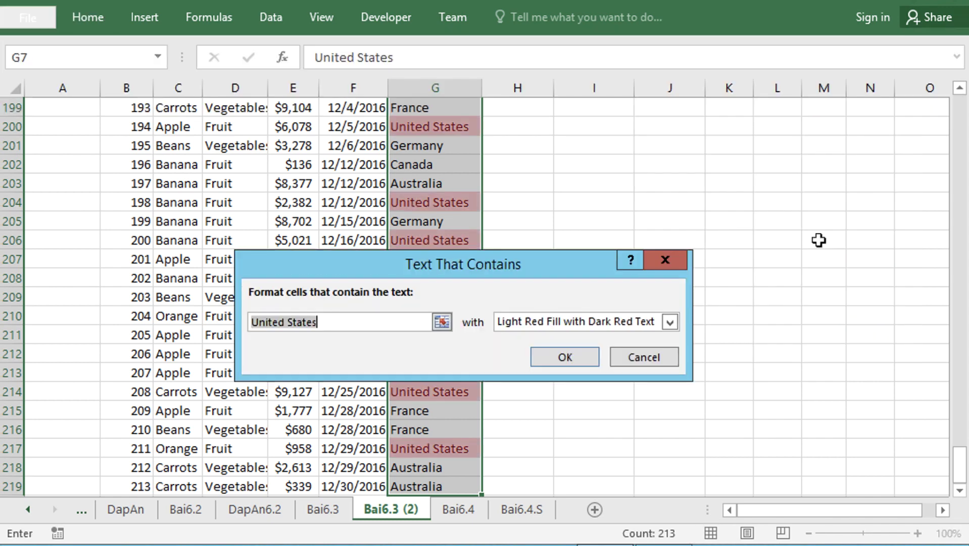
text(Australia)
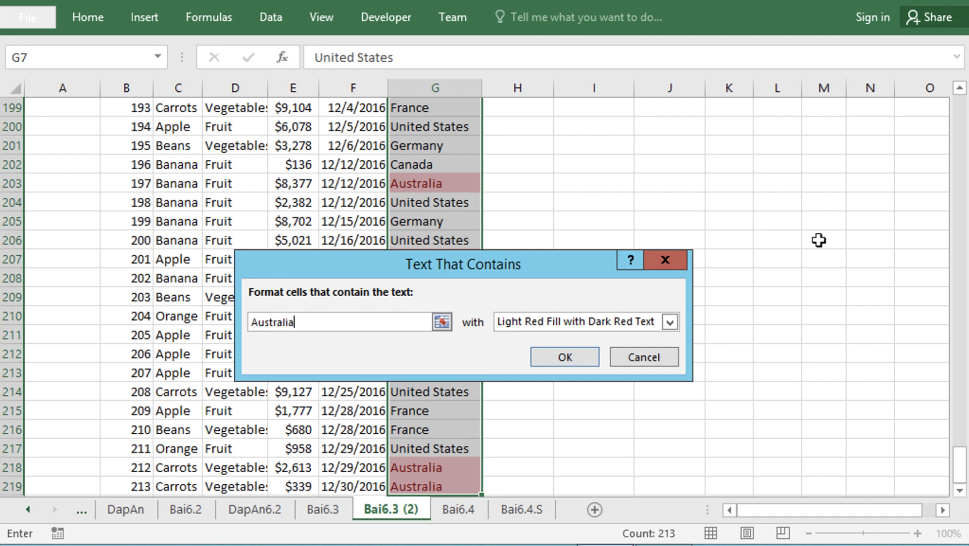
key(Return)
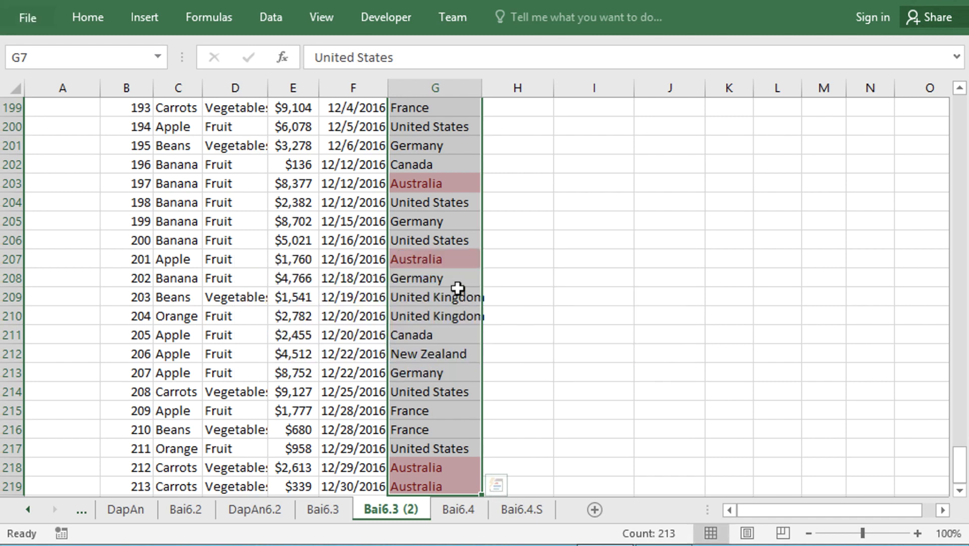
Undo the text-based highlighting of the Country column and return to the start of the data
click(446, 261)
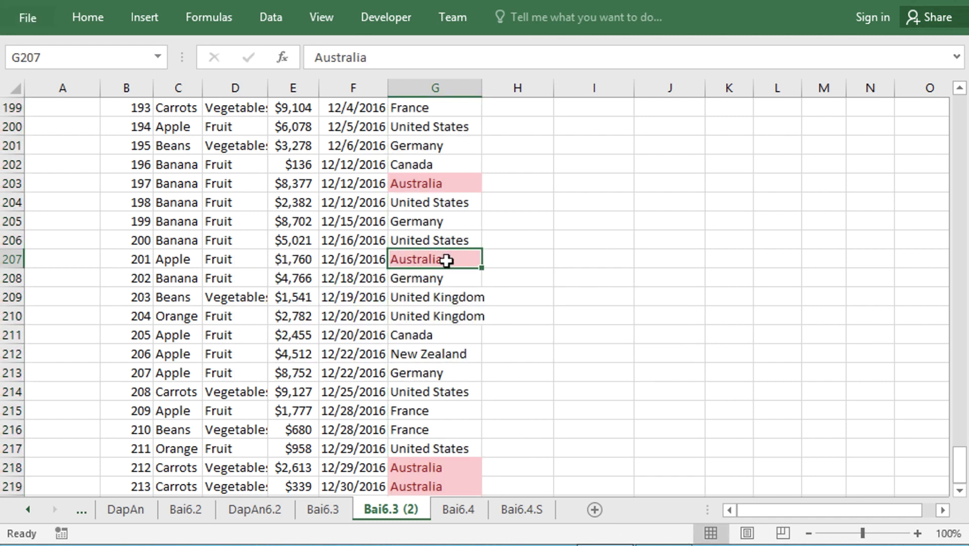
drag(137, 257, 437, 251)
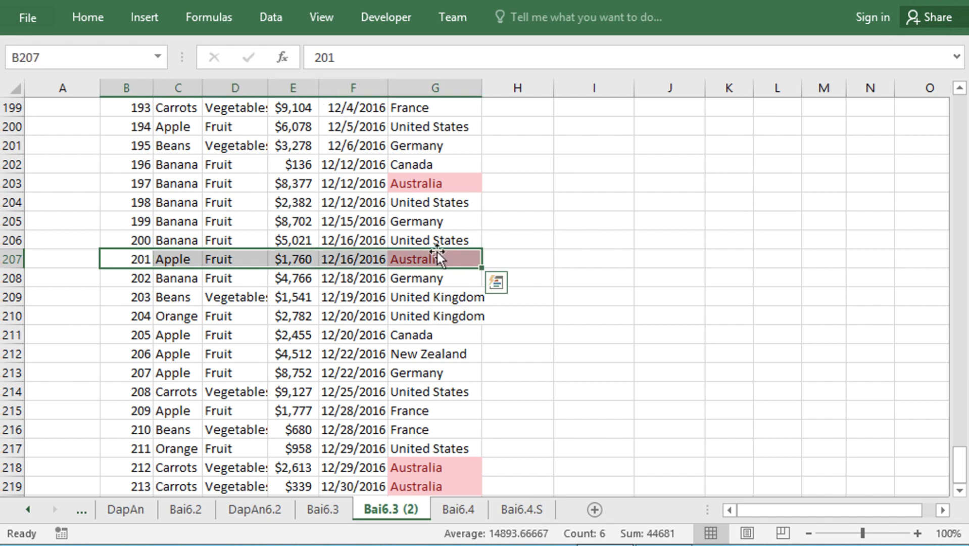
key(ctrl+z)
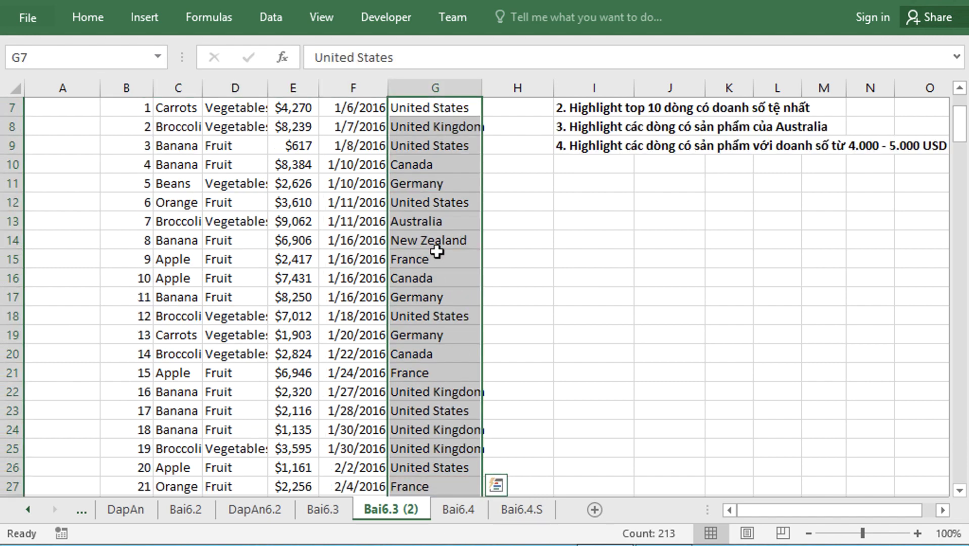
scroll(437, 251, up, 2)
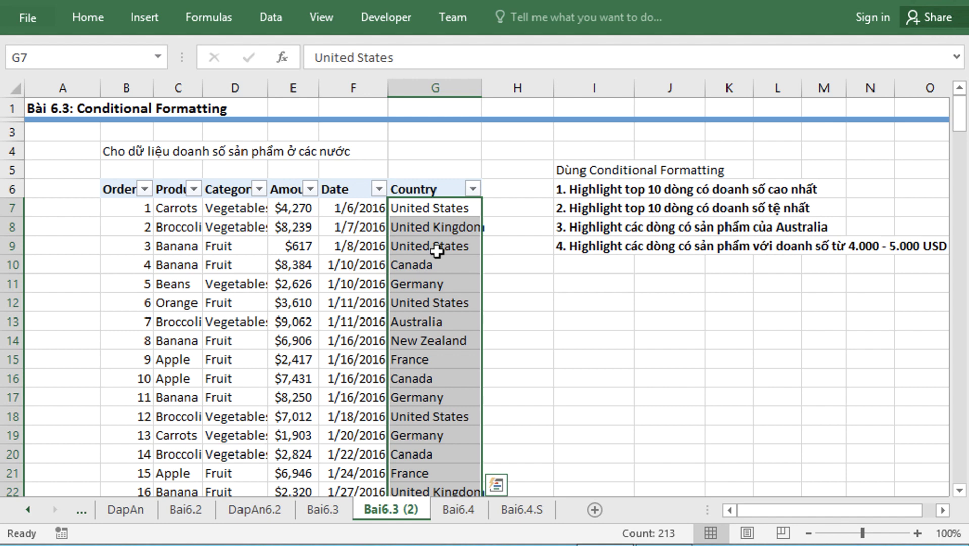
click(353, 228)
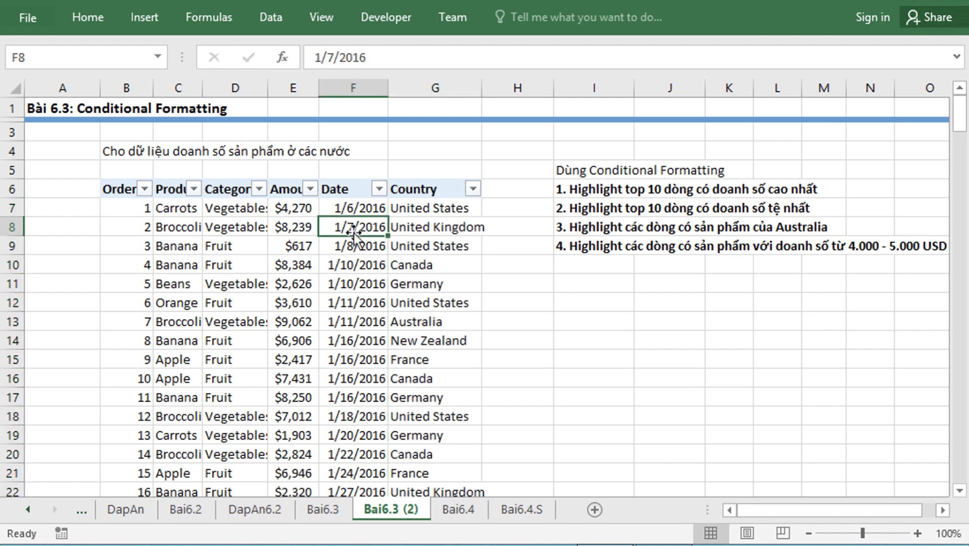
Start a new conditional formatting rule for the data range B7:G219 that uses a formula to determine which cells to format
click(127, 214)
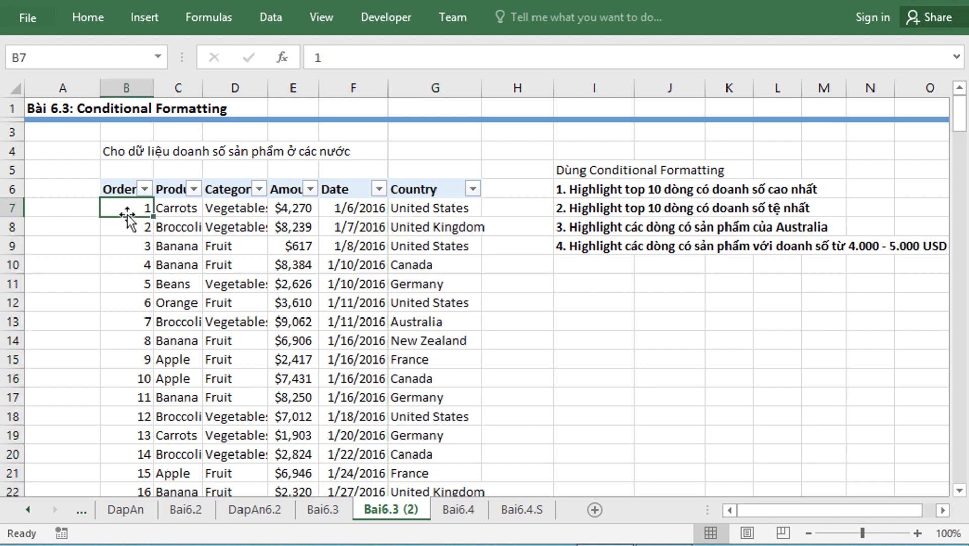
key(ctrl+shift+Right)
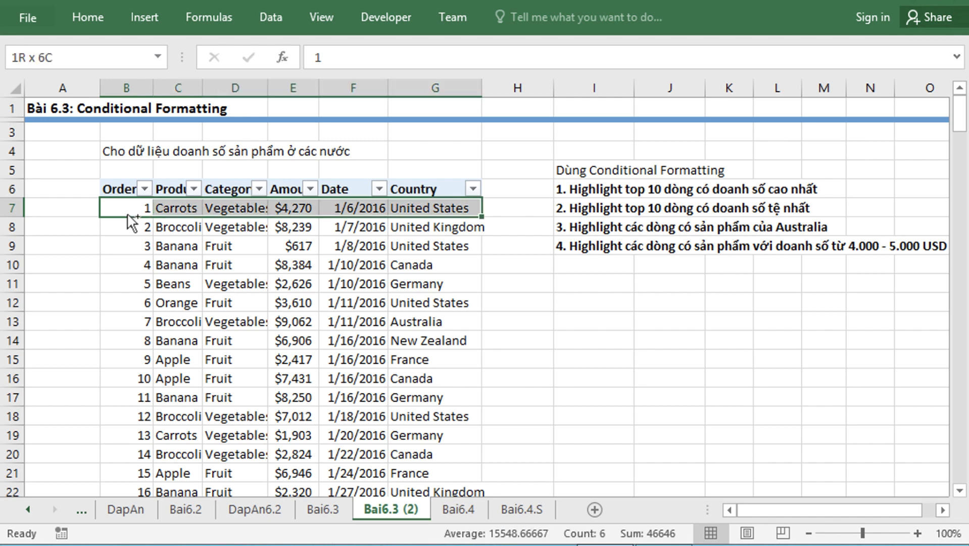
key(ctrl+shift+Down)
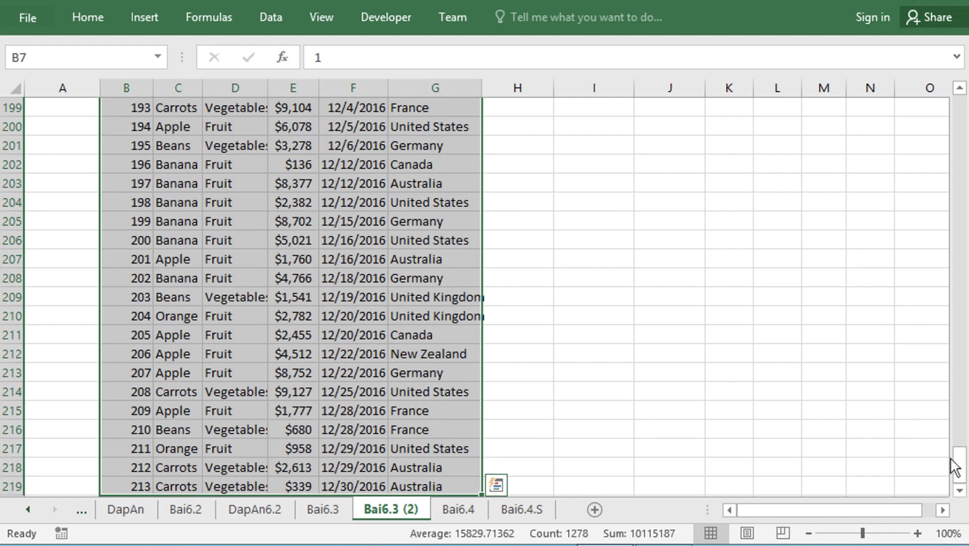
drag(955, 459, 962, 109)
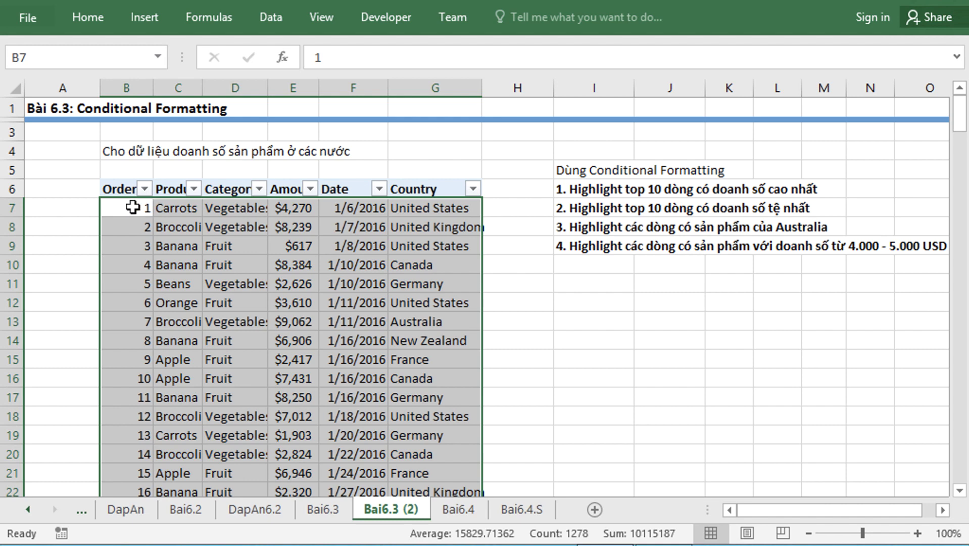
click(86, 21)
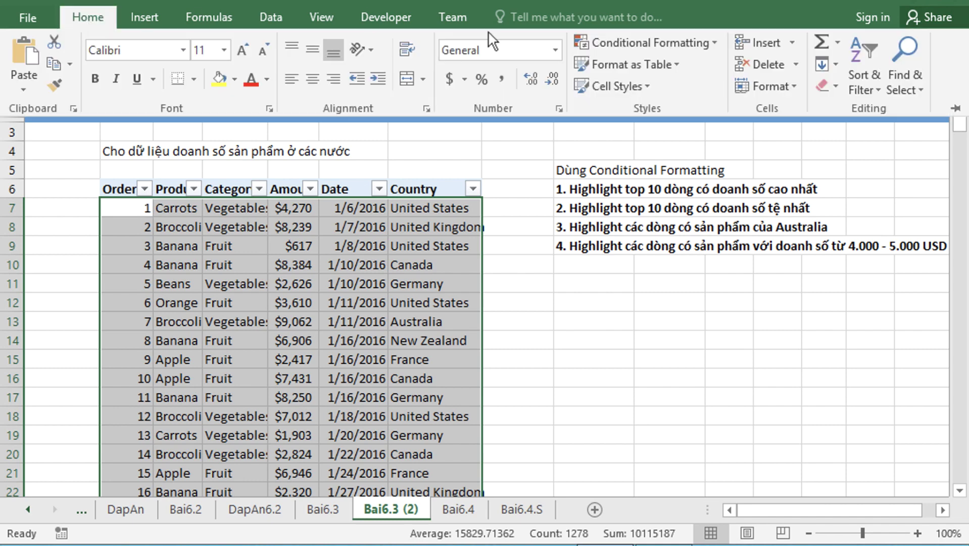
click(620, 43)
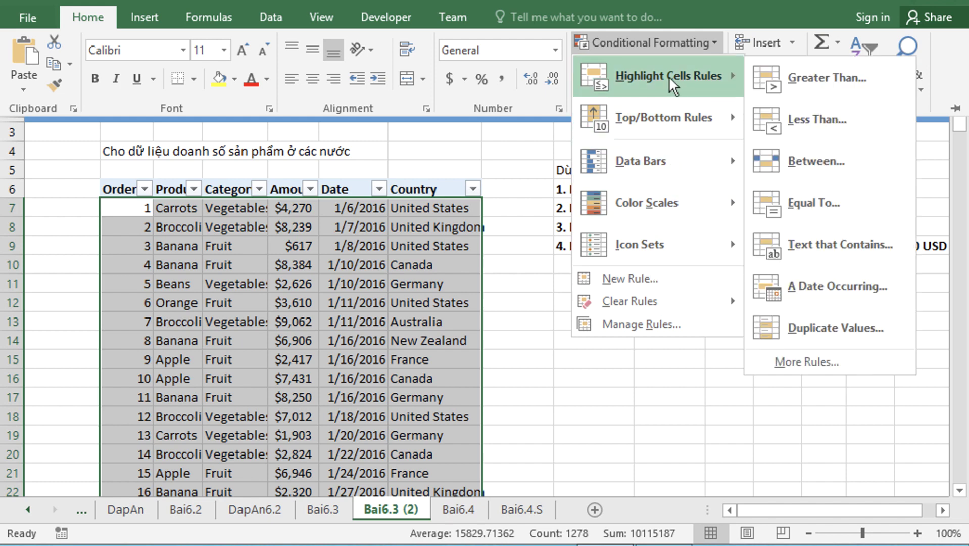
click(664, 277)
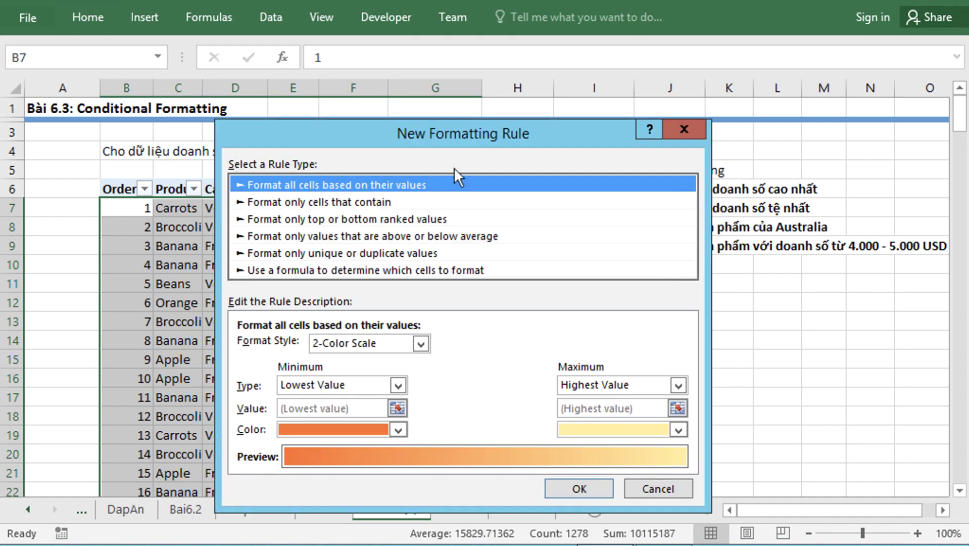
drag(395, 130, 620, 107)
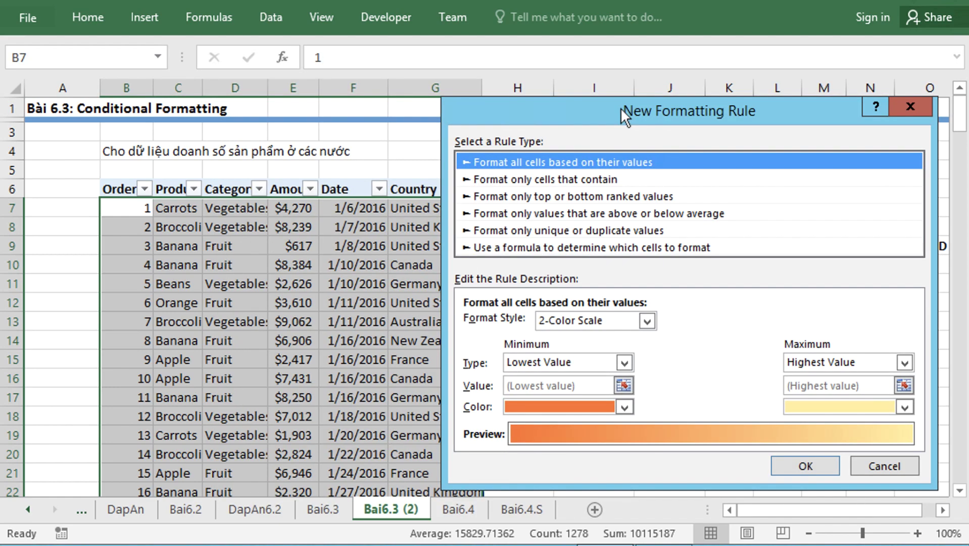
click(526, 246)
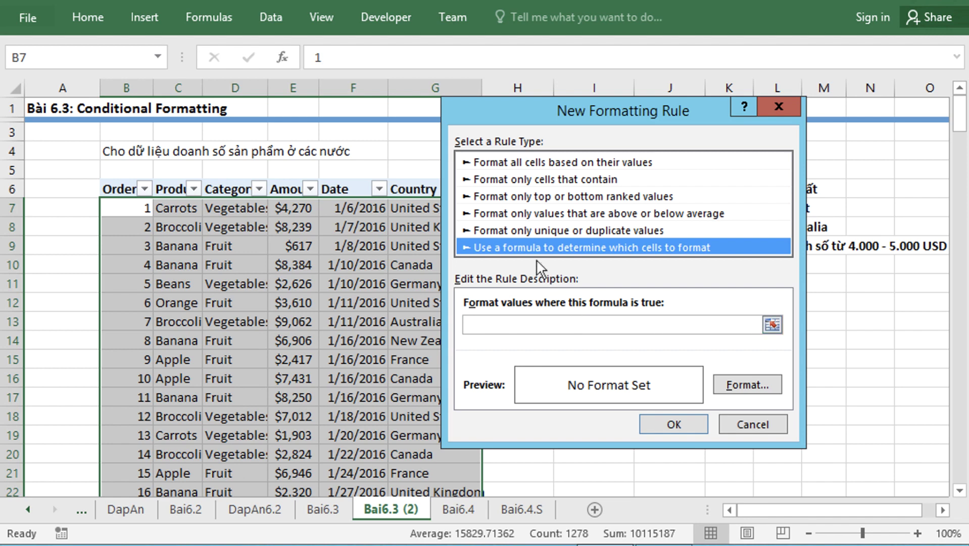
Set the rule's condition to the formula =$G7="Australia", with only the column reference absolute
click(529, 326)
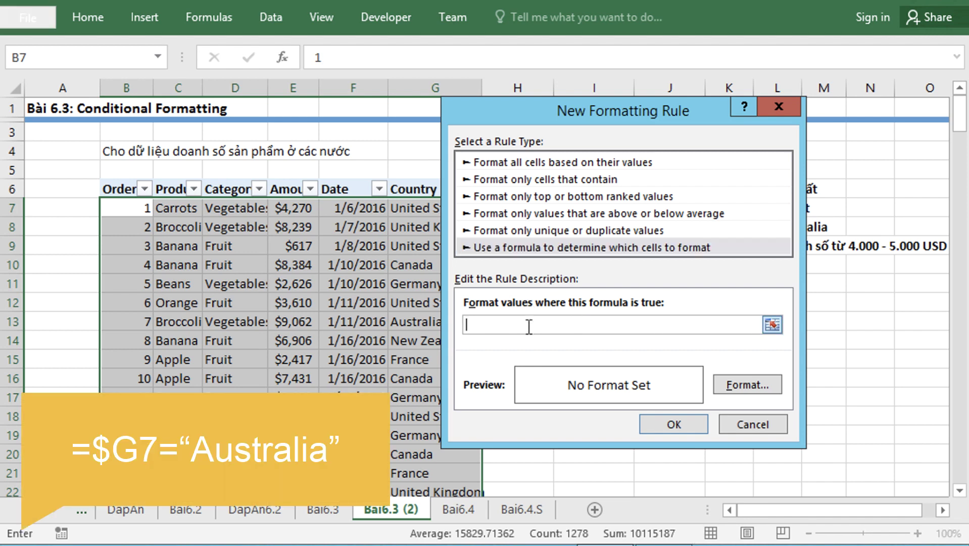
text(=)
drag(478, 112, 556, 153)
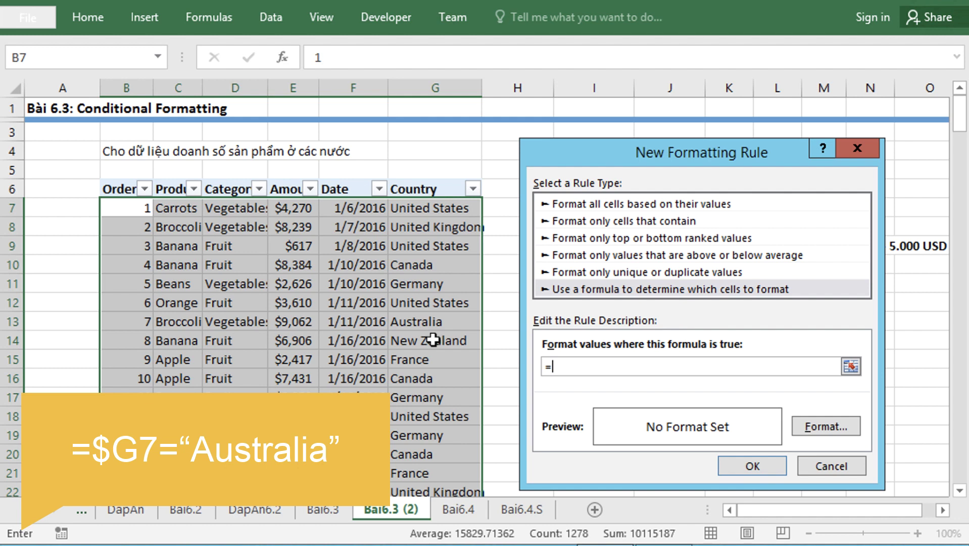
click(440, 211)
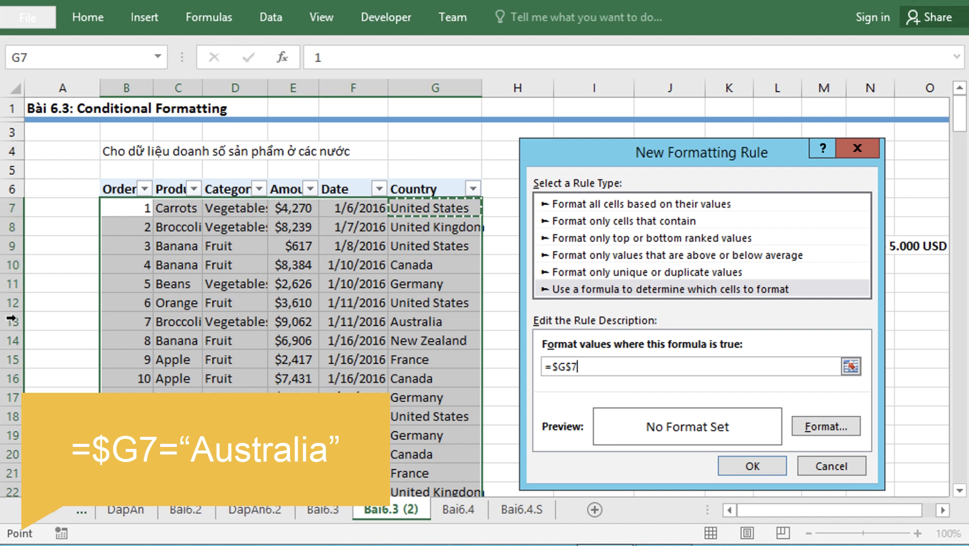
click(572, 367)
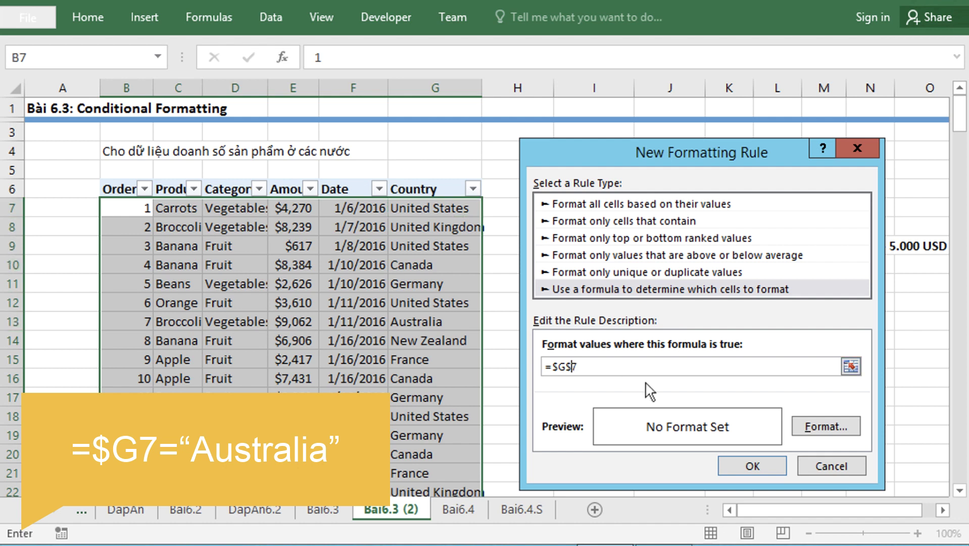
key(BackSpace)
click(556, 365)
text(G7="Australia")
Set the rule's format to an Italic font style and a dashed orange outline border
click(803, 425)
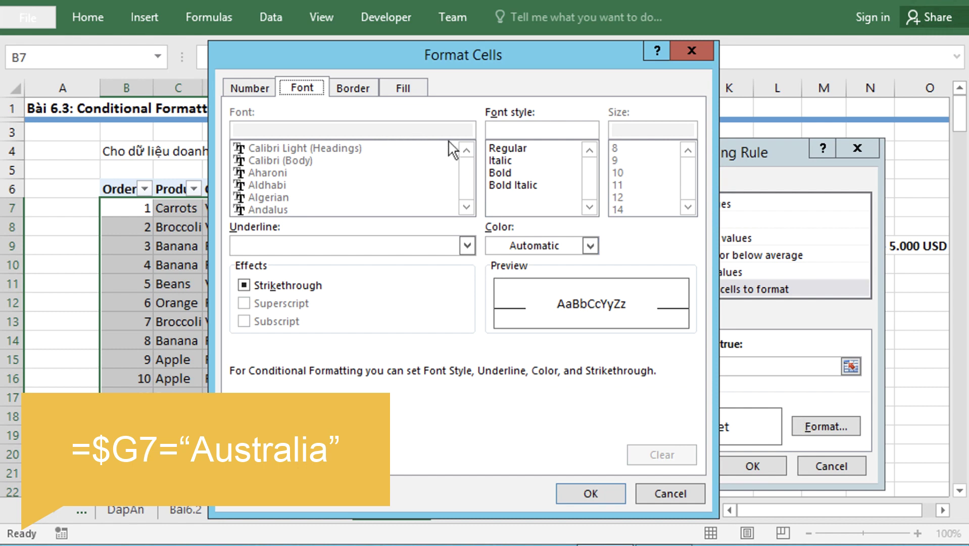
click(494, 160)
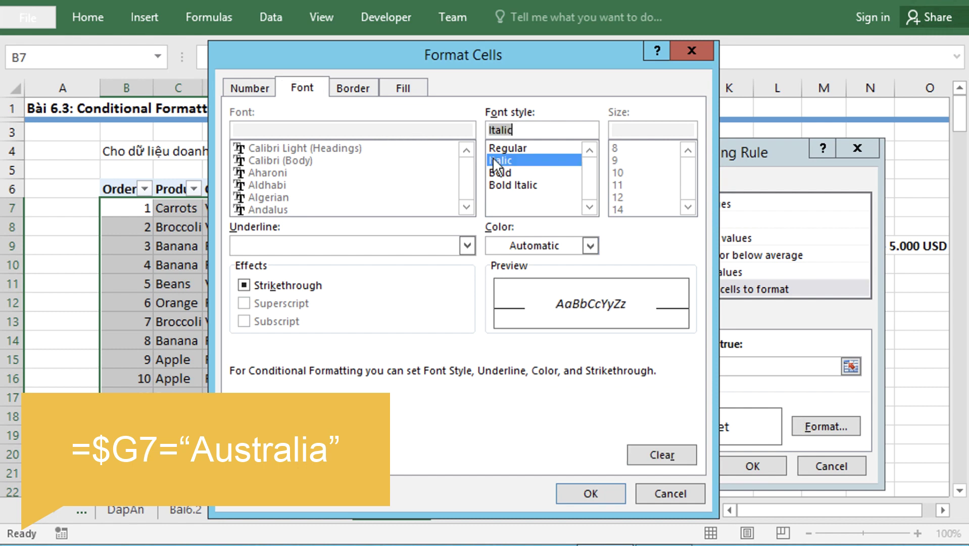
click(369, 89)
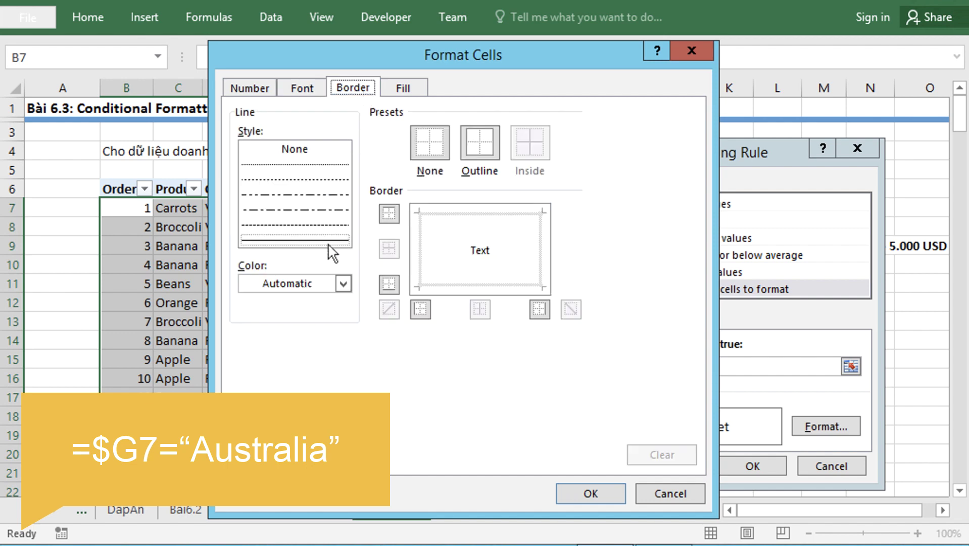
click(324, 225)
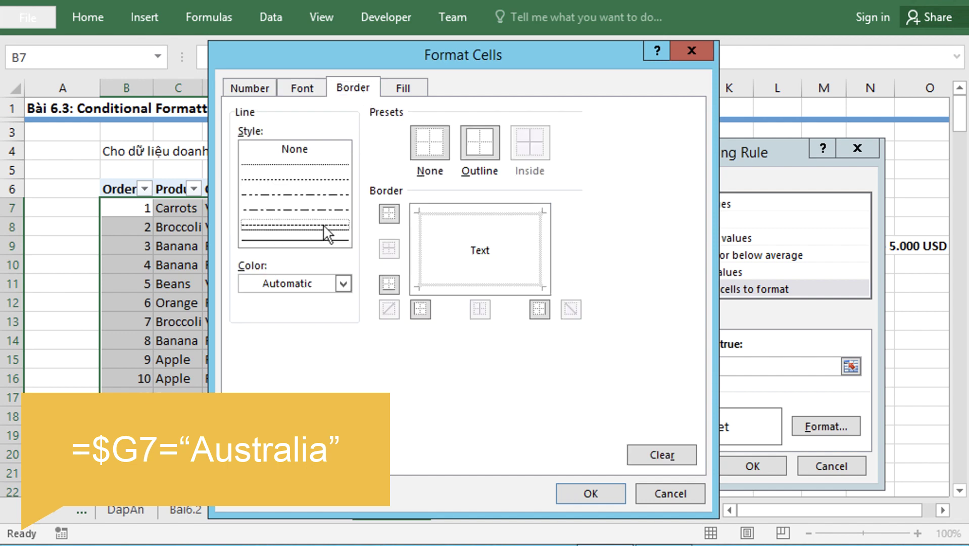
click(338, 280)
click(330, 347)
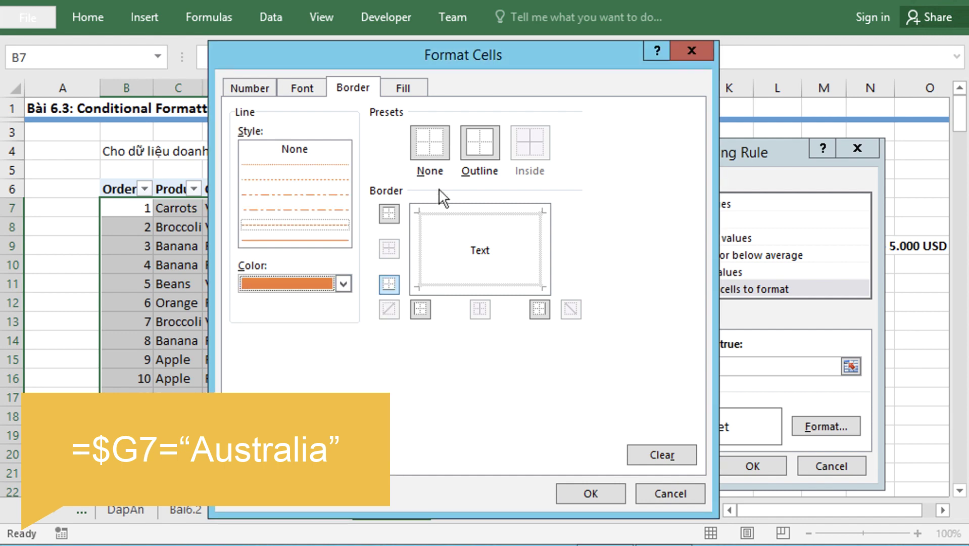
click(472, 144)
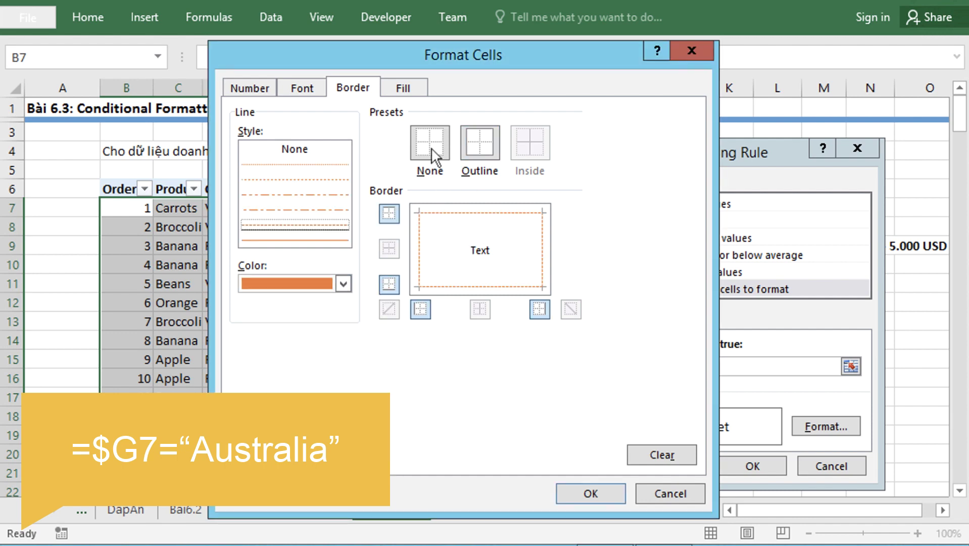
Set the rule's font to orange Bold Italic and apply the rule to the data range
click(317, 88)
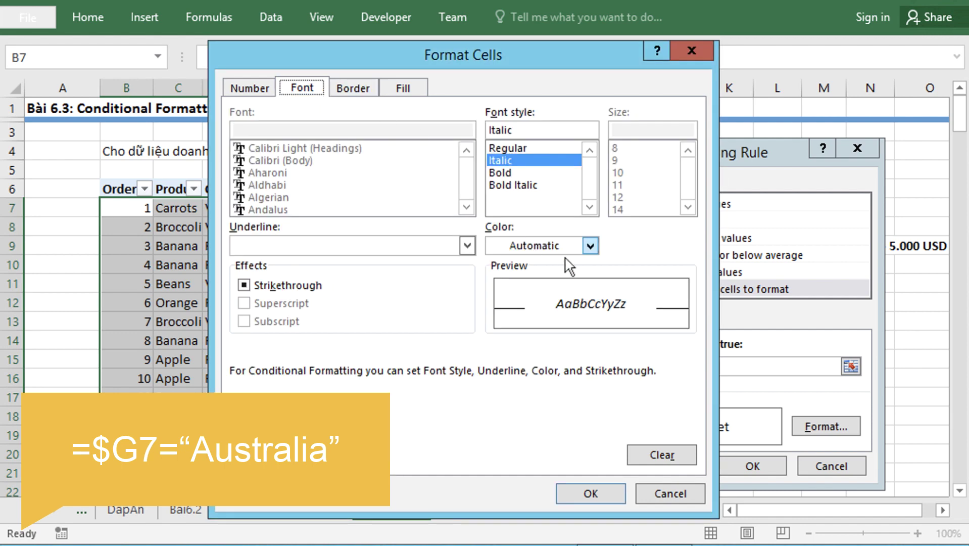
click(587, 247)
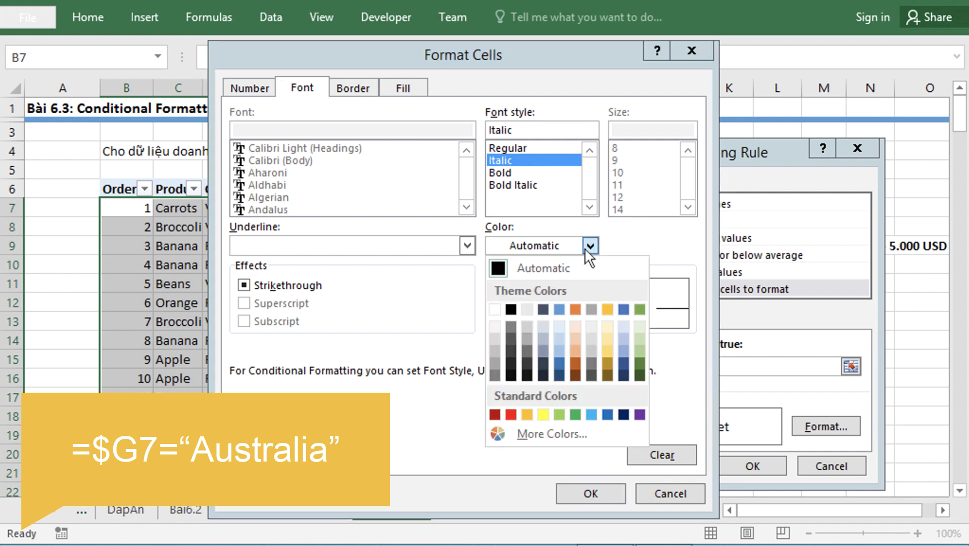
click(577, 309)
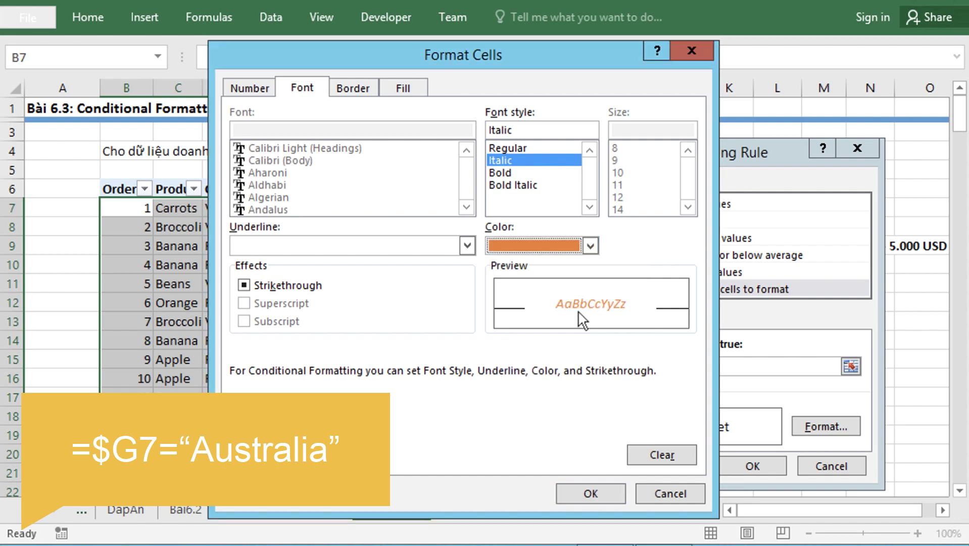
click(515, 185)
click(573, 483)
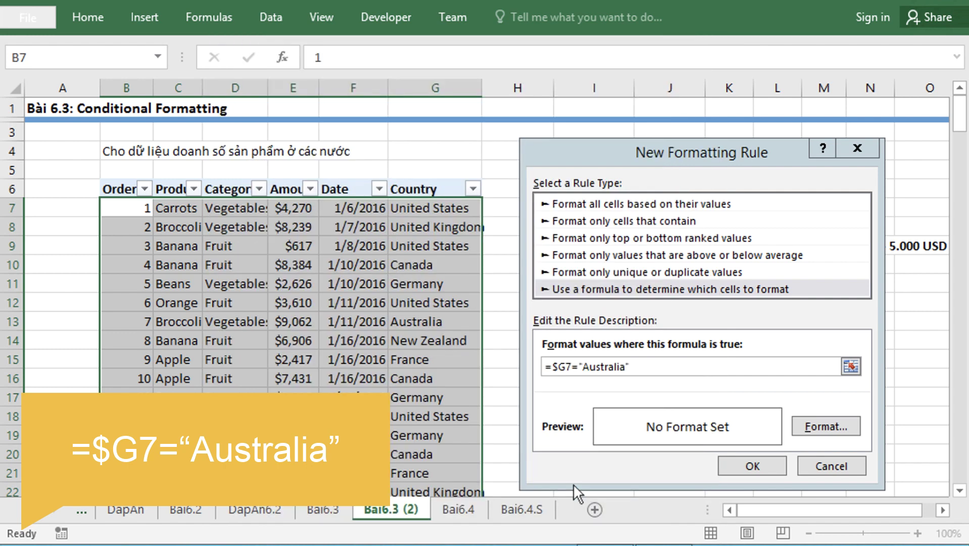
click(732, 466)
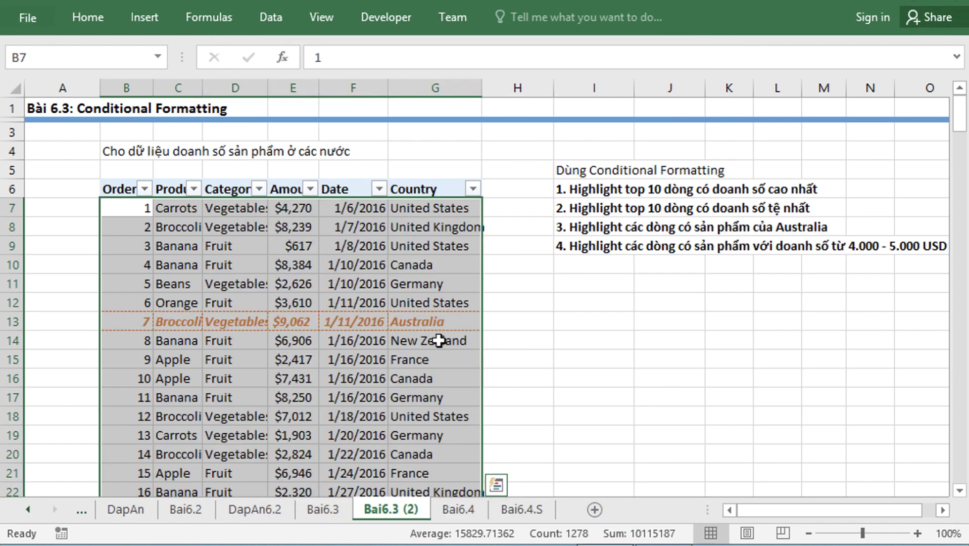
Examine the data rows to check that the formatting covers every full row for Australia, and return to the top
scroll(439, 341, down, 5)
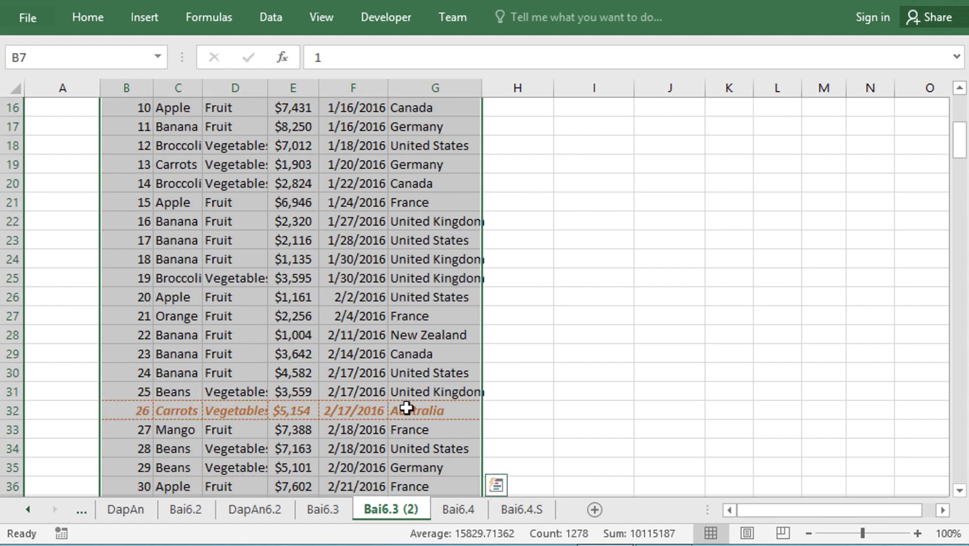
scroll(406, 407, down, 5)
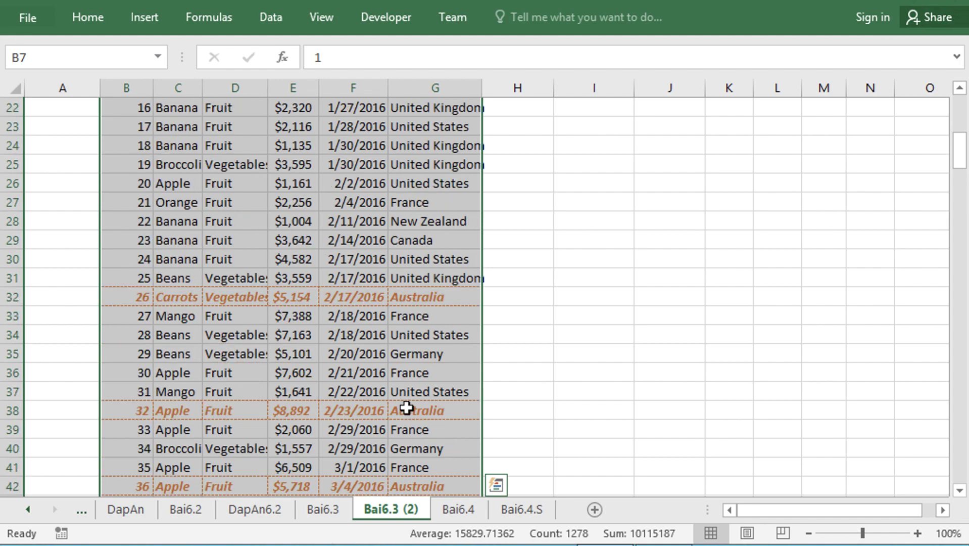
scroll(407, 407, down, 4)
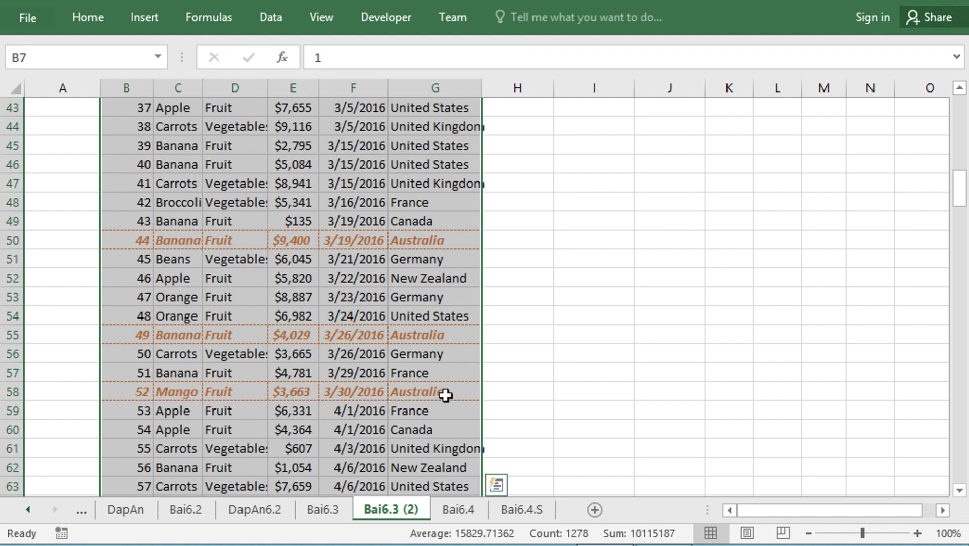
scroll(428, 404, down, 3)
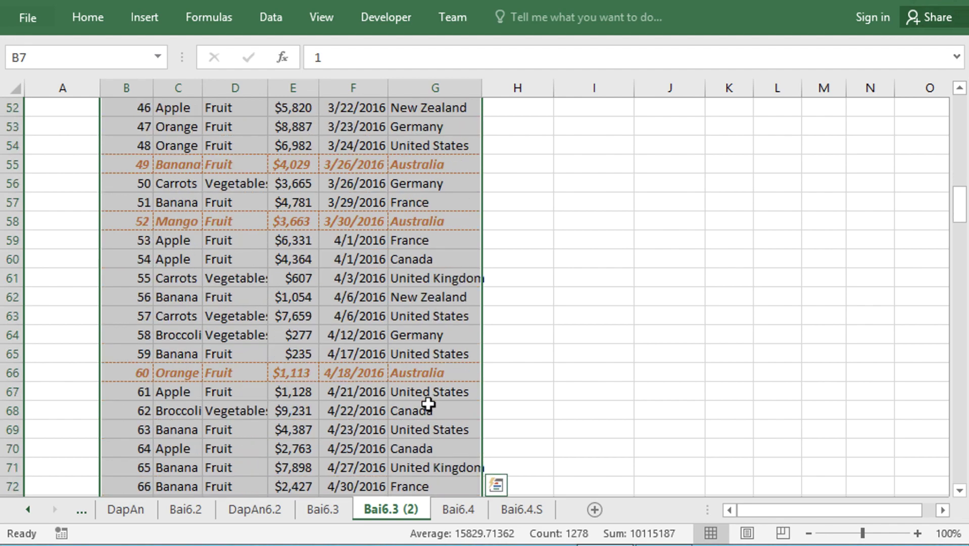
scroll(428, 403, down, 8)
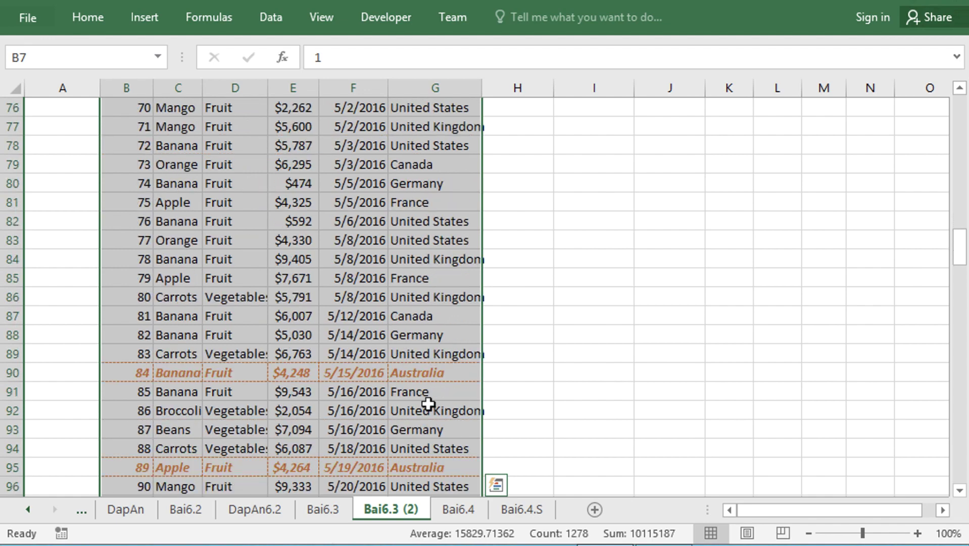
scroll(428, 404, down, 5)
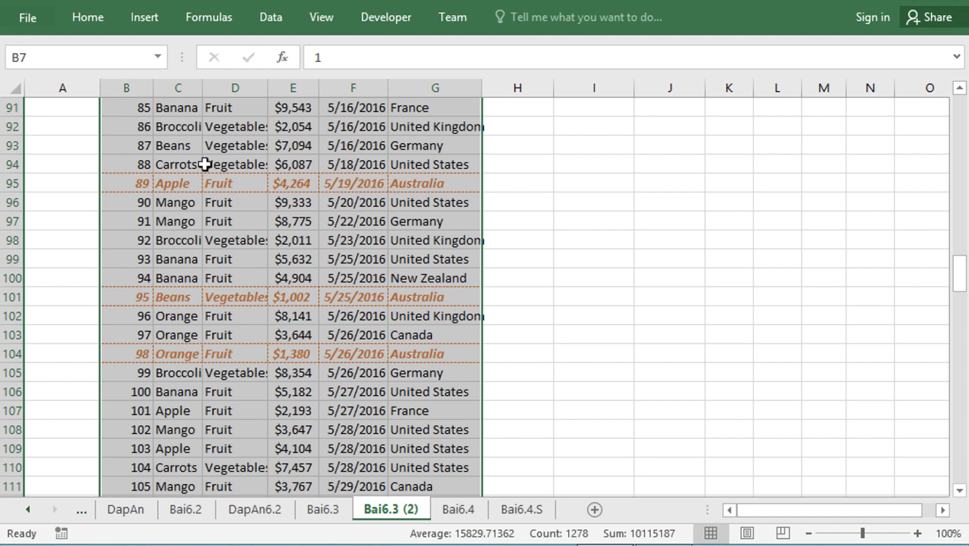
scroll(191, 76, up, 20)
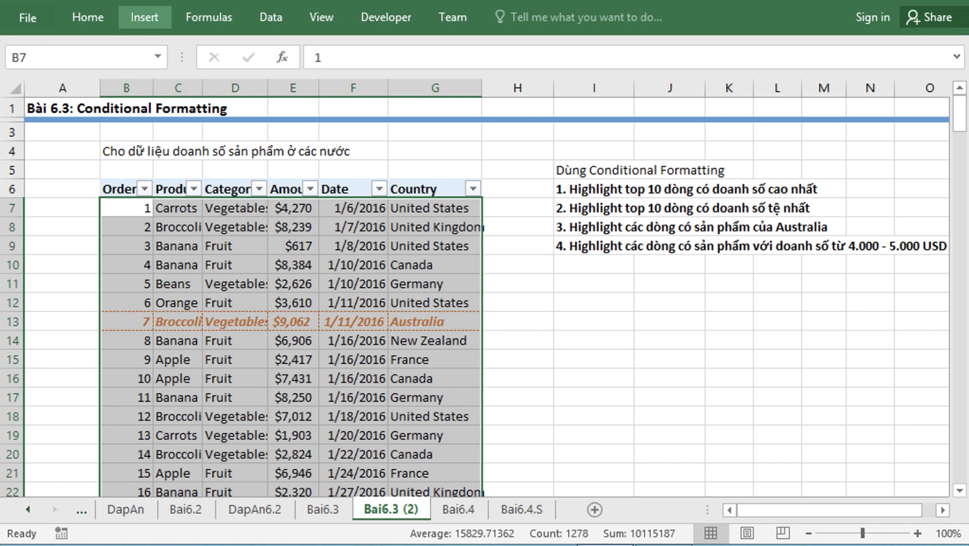
Clear all conditional formatting rules from the entire sheet
click(86, 19)
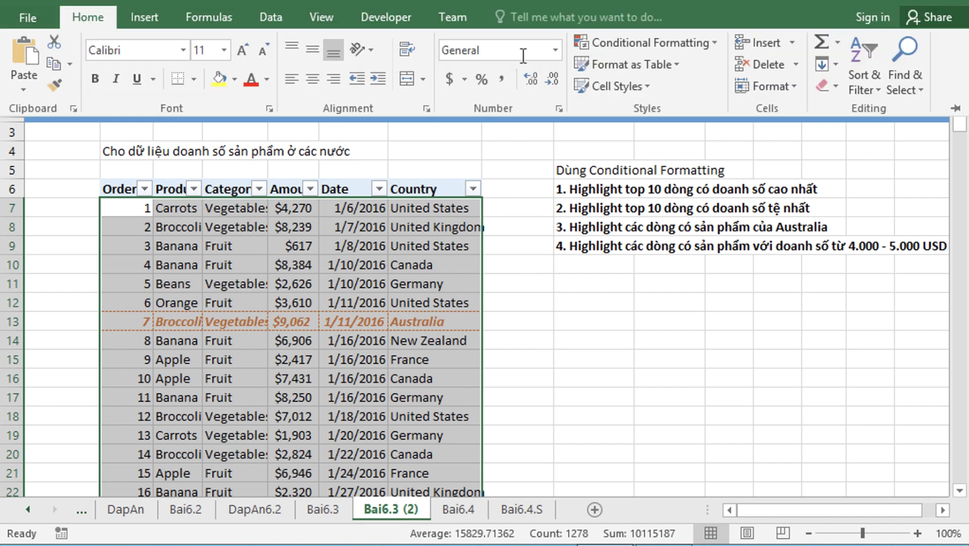
click(621, 37)
mouse_move(639, 303)
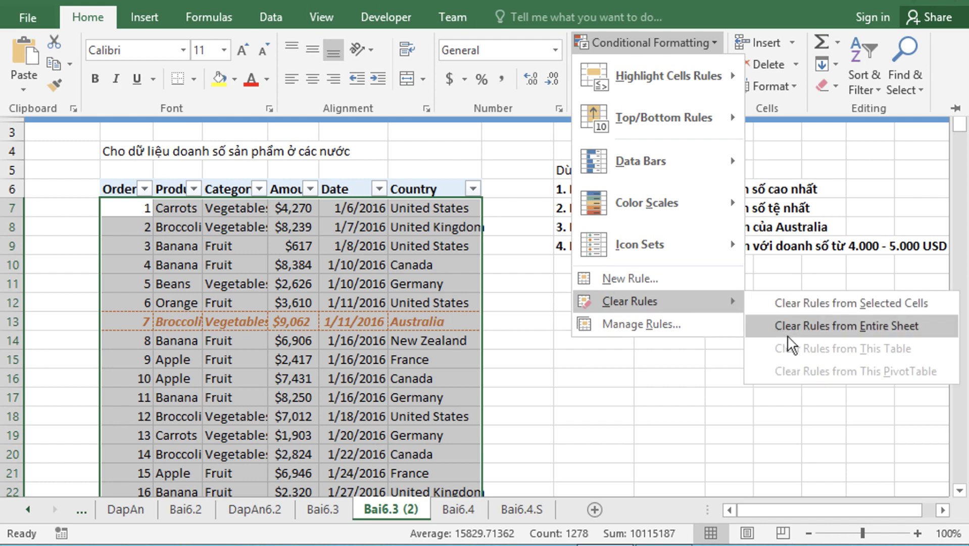
click(788, 327)
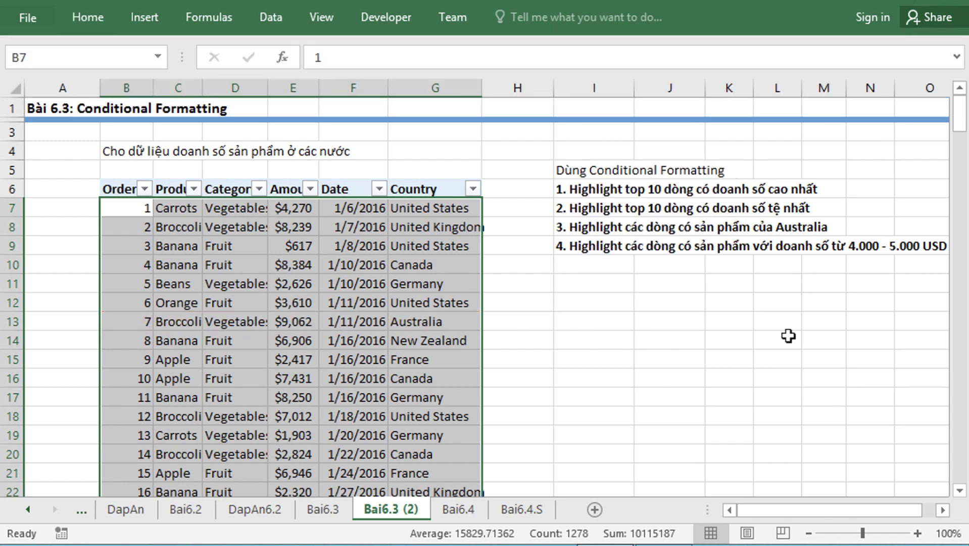
Start a new conditional formatting rule for the selected data that uses a formula to determine which cells to format
click(85, 24)
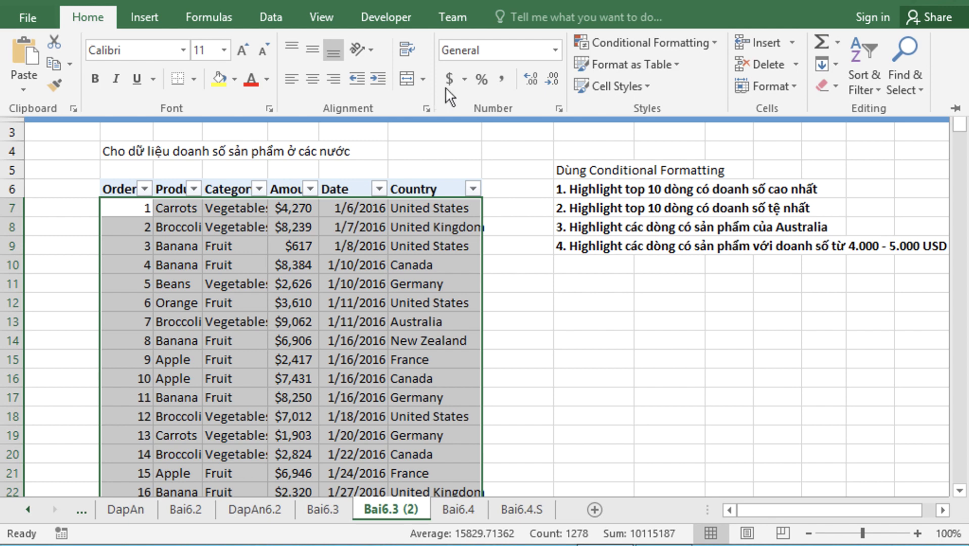
click(614, 38)
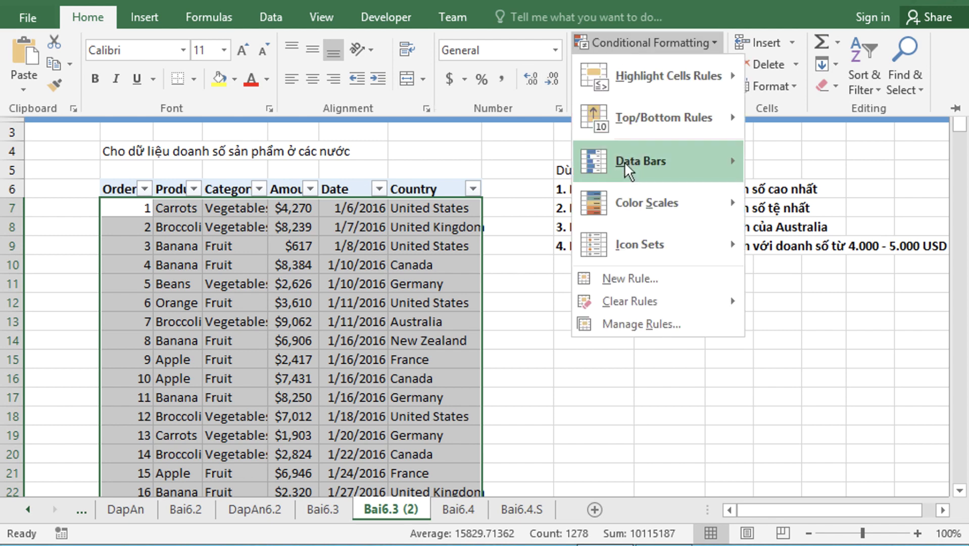
click(635, 278)
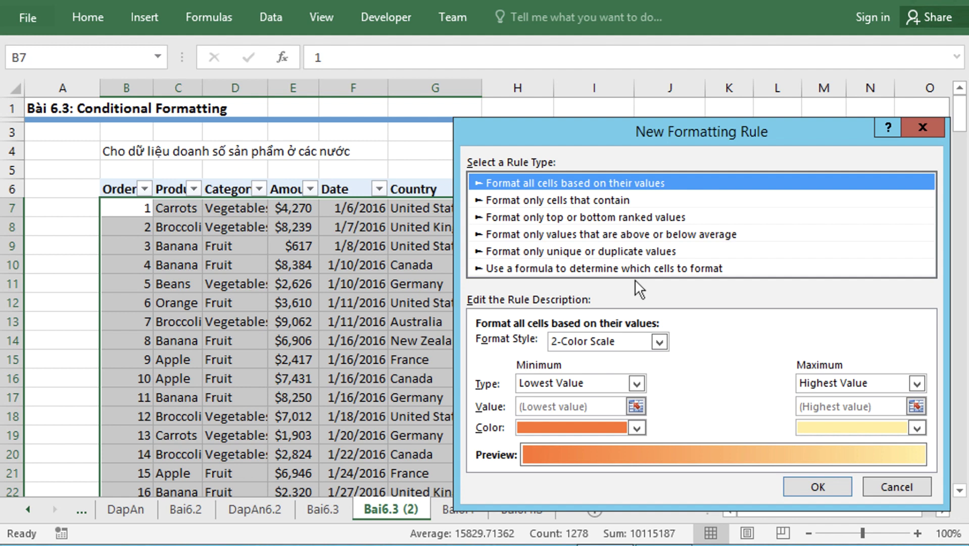
click(574, 268)
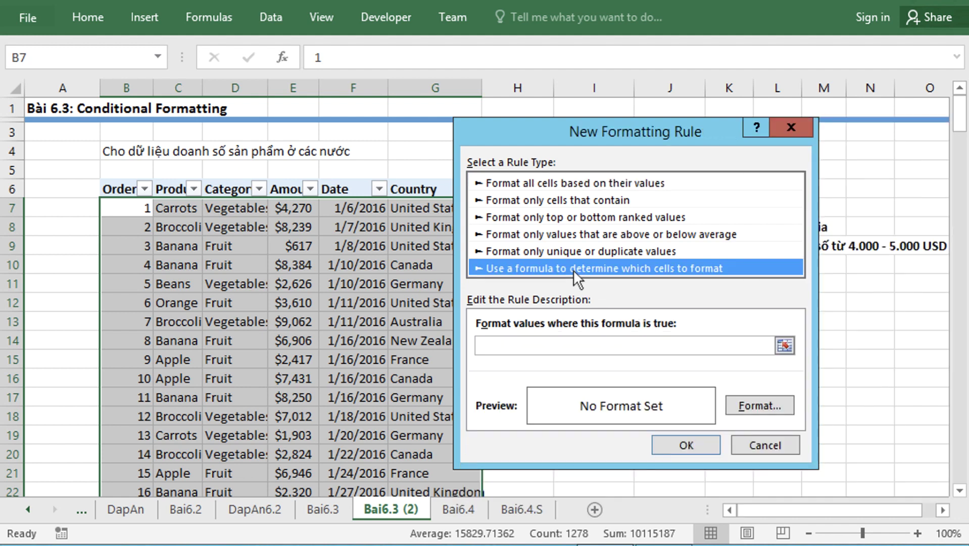
Enter the rule condition =$G7="Australia" by referencing the first Country cell, with only its column absolute
click(560, 346)
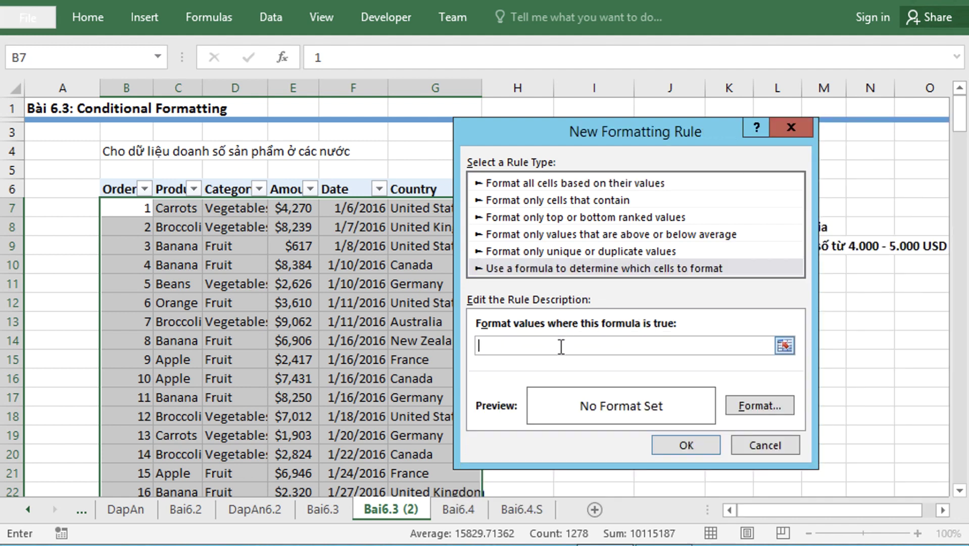
text(=)
drag(513, 138, 570, 147)
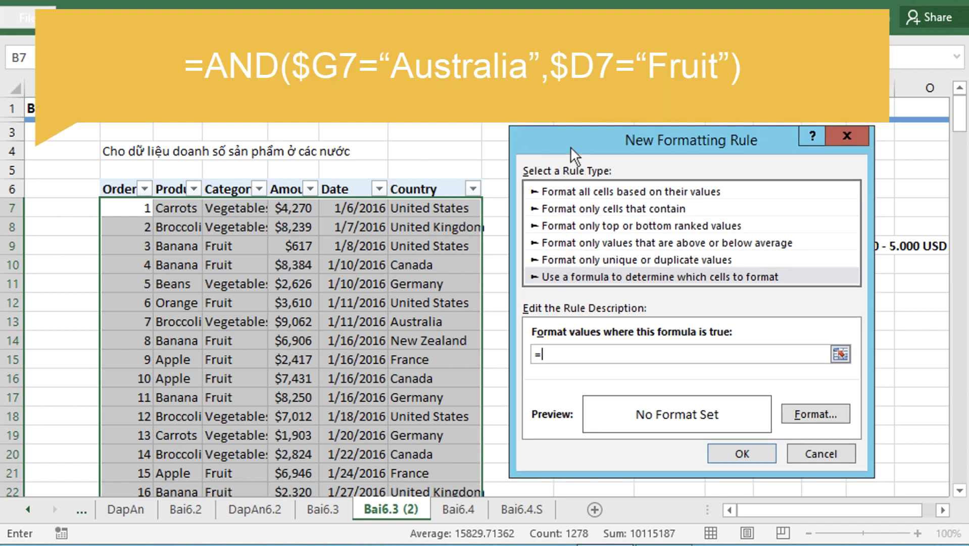
click(429, 212)
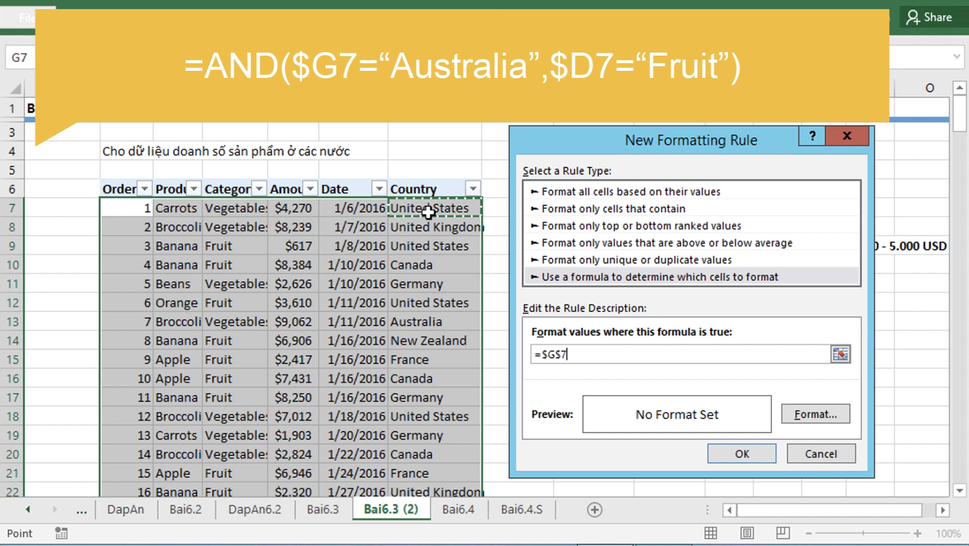
click(565, 354)
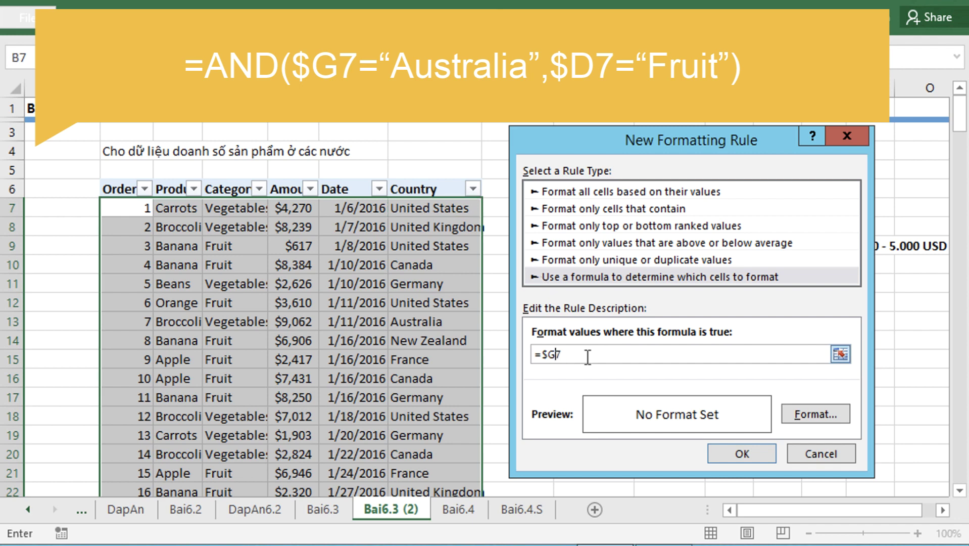
key(BackSpace)
click(587, 357)
text(="Australia")
drag(539, 354, 673, 355)
click(674, 355)
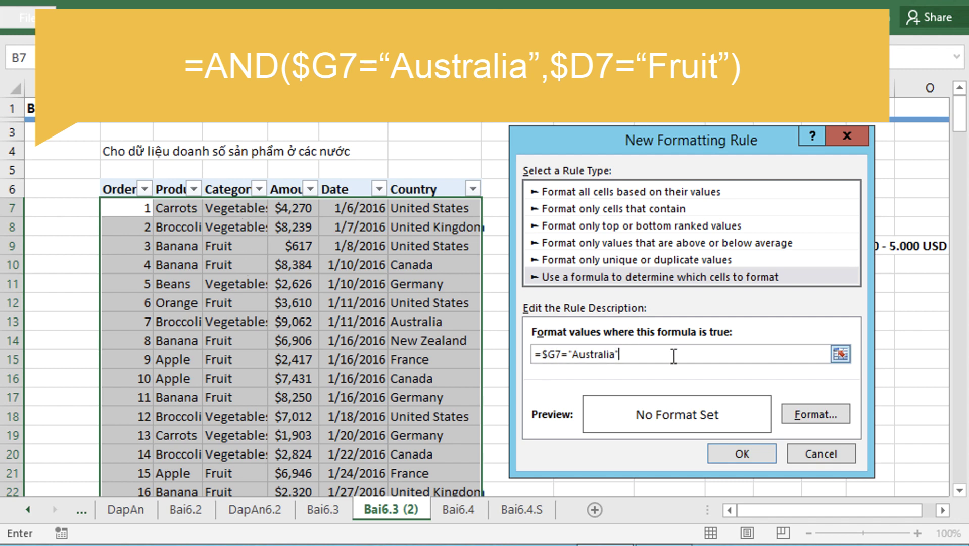
Wrap the Australia condition in an AND function and add a comma for a second argument
click(541, 356)
text(And)
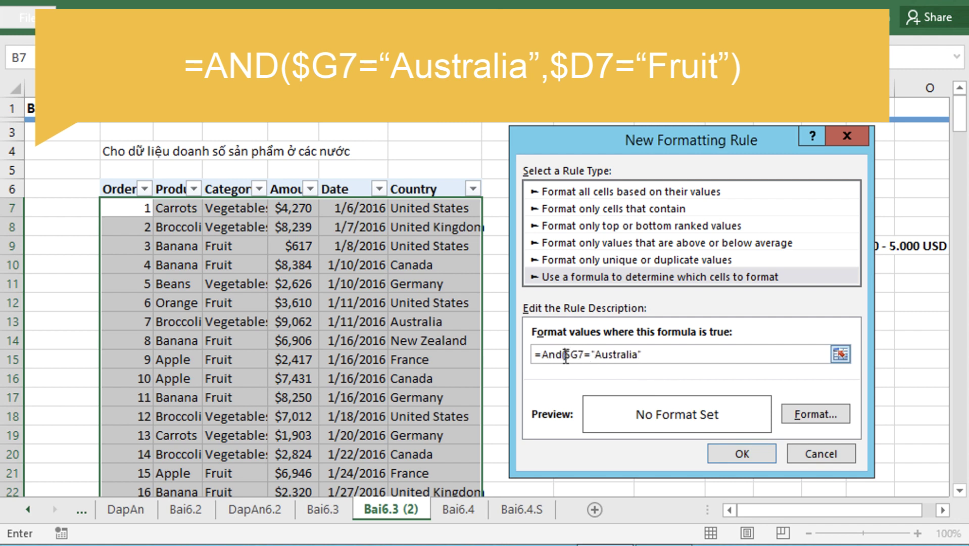
text(()
drag(566, 356, 657, 357)
click(656, 358)
text(,)
Add $D7="Fruit" as the second AND condition, with only the Category column absolute, and close the parenthesis
click(225, 203)
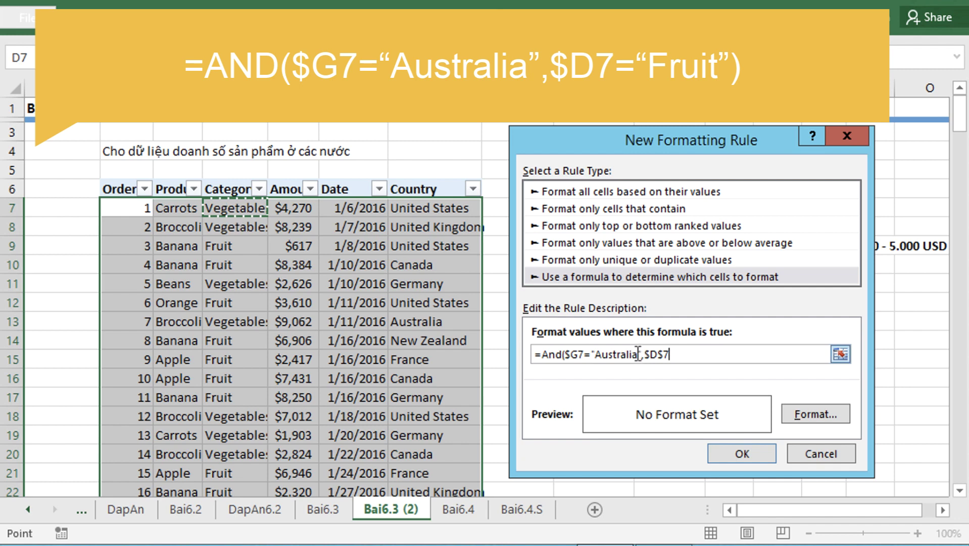
click(663, 353)
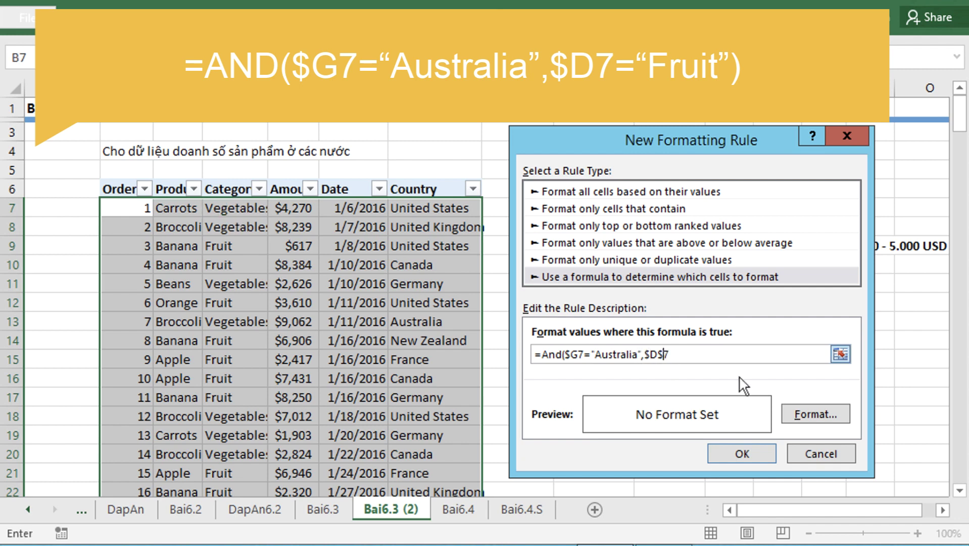
key(BackSpace)
click(689, 354)
text(="Fu)
key(BackSpace)
text(u)
key(BackSpace)
text(ruit"))
Set the rule's fill to a light green background color
click(787, 409)
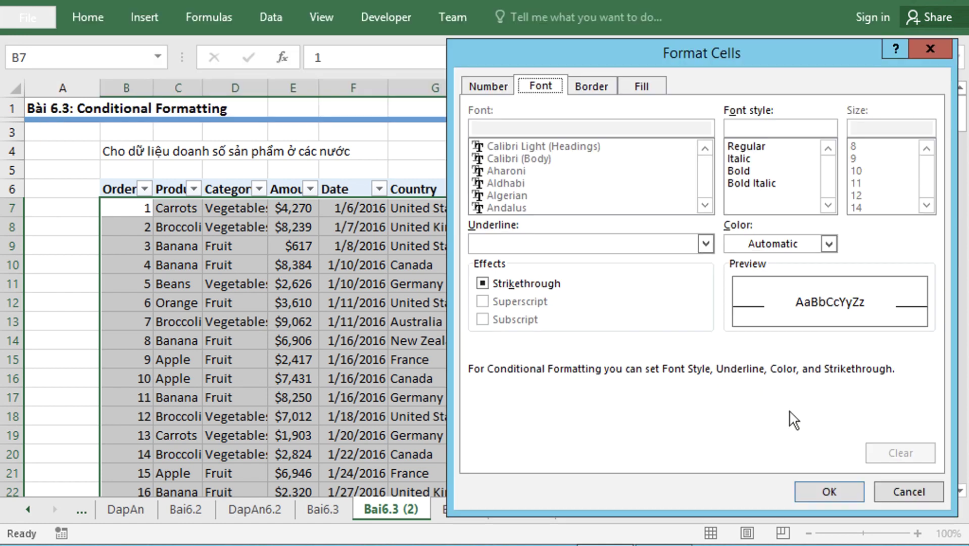
click(636, 84)
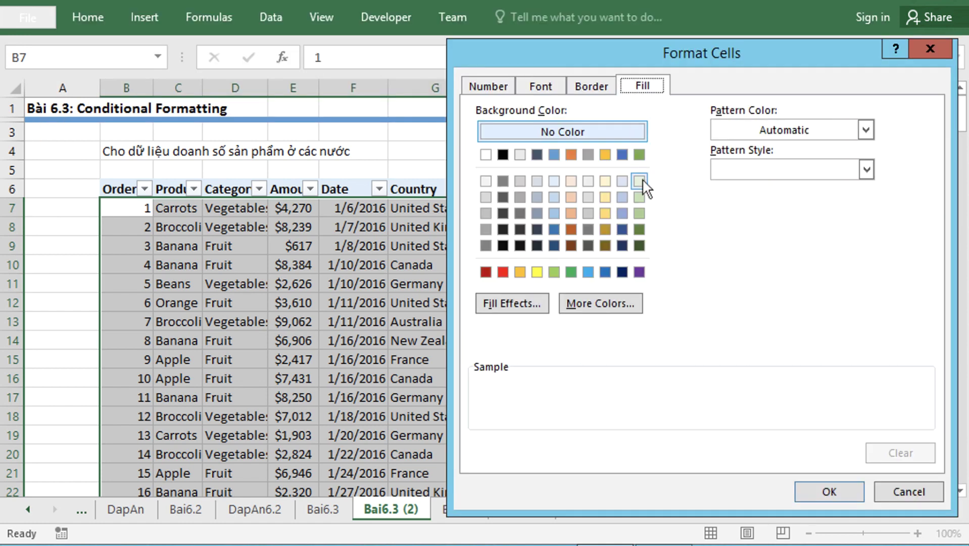
click(640, 197)
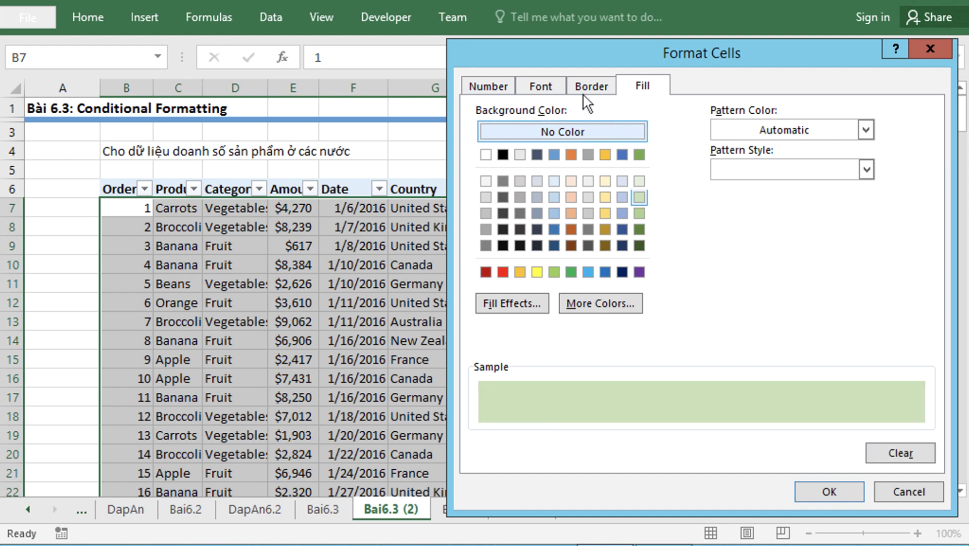
Set the rule's font to white Bold Italic, apply the rule, and check the matching rows
click(545, 85)
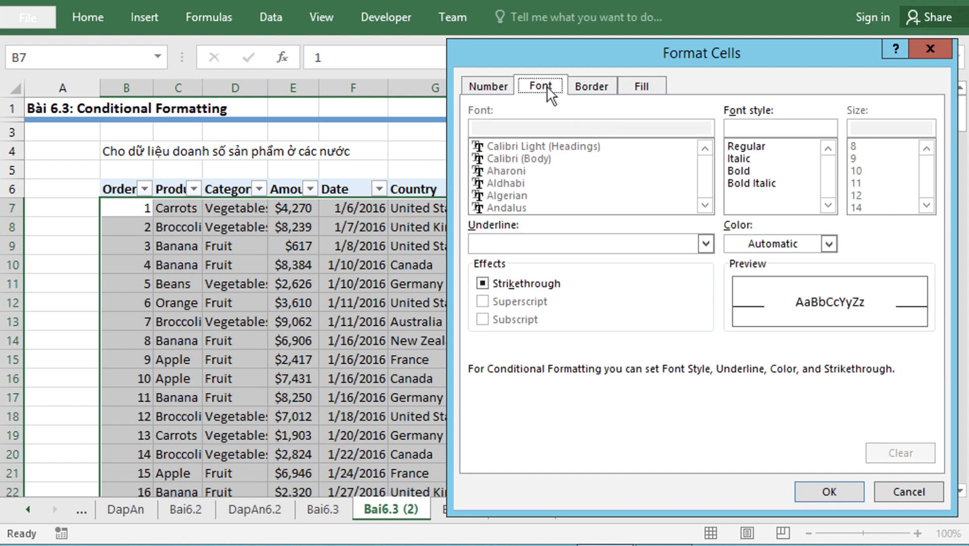
click(748, 185)
click(778, 242)
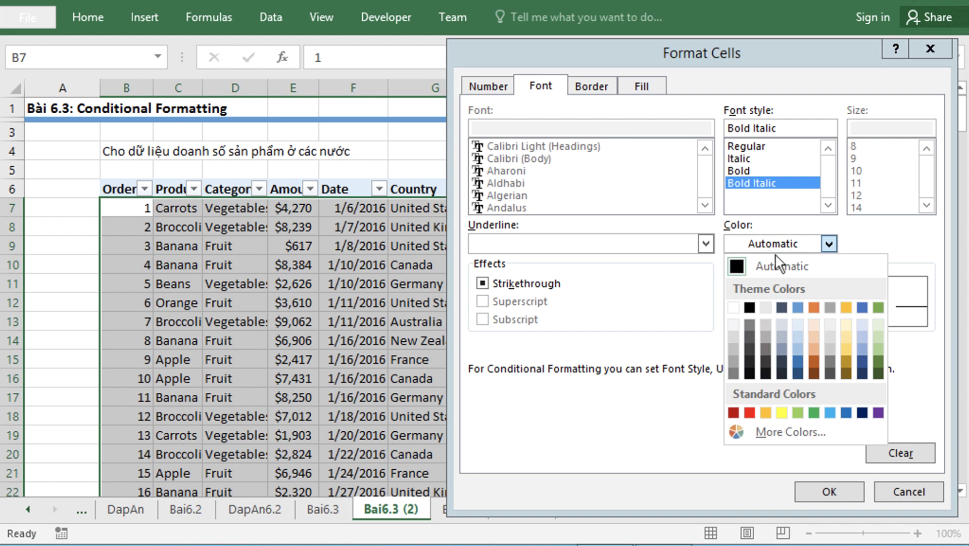
click(738, 306)
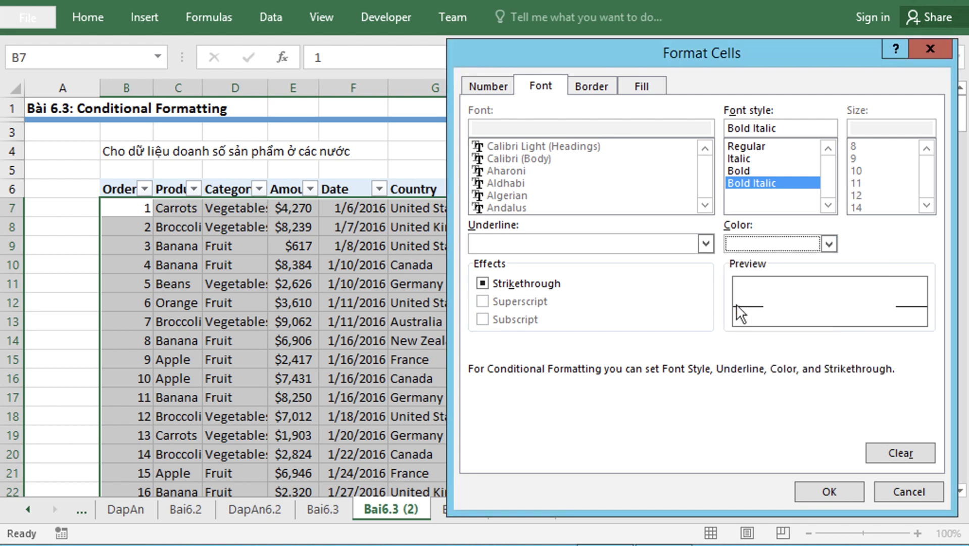
click(826, 500)
click(761, 454)
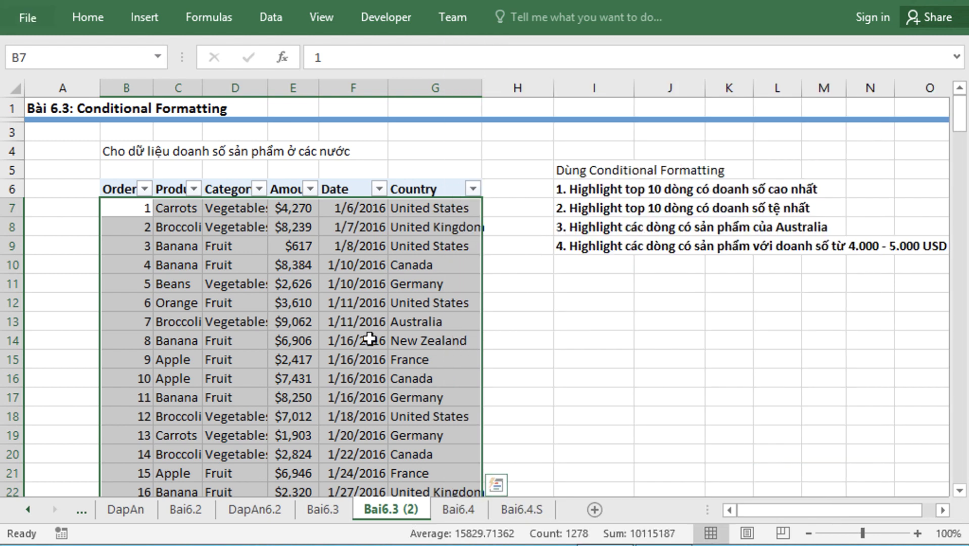
scroll(369, 338, down, 1)
scroll(369, 338, down, 7)
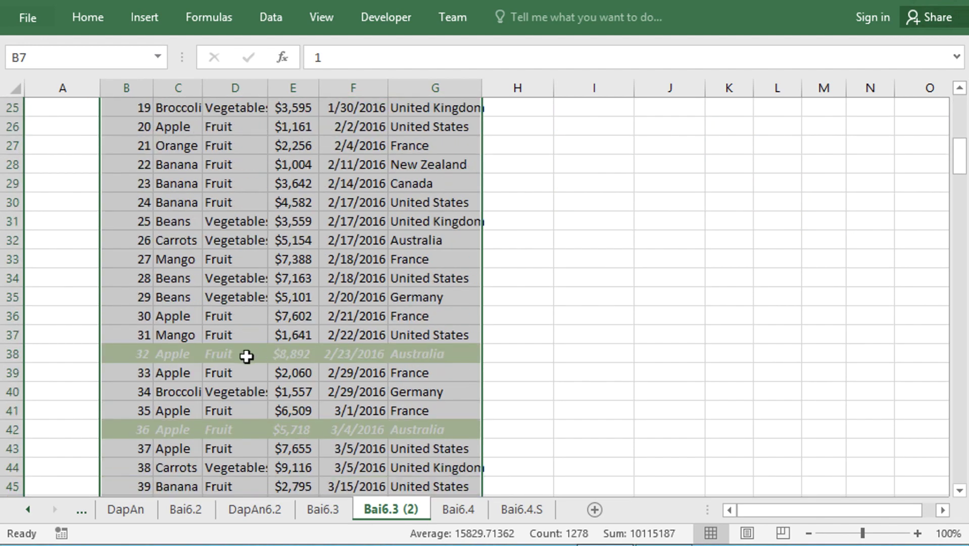
Examine the highlighted rows down to about row 102 against their Category and Country values
scroll(246, 357, down, 3)
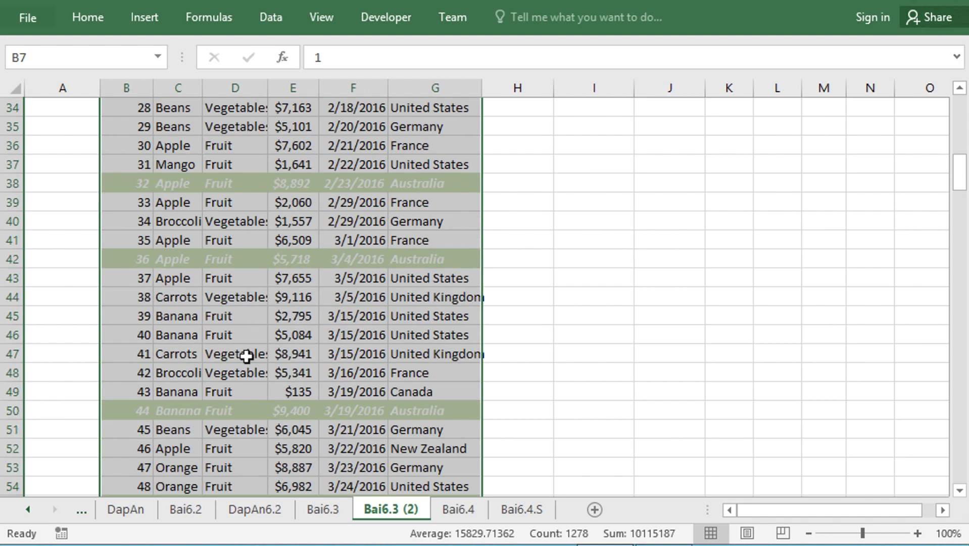
scroll(246, 356, down, 2)
scroll(246, 356, down, 1)
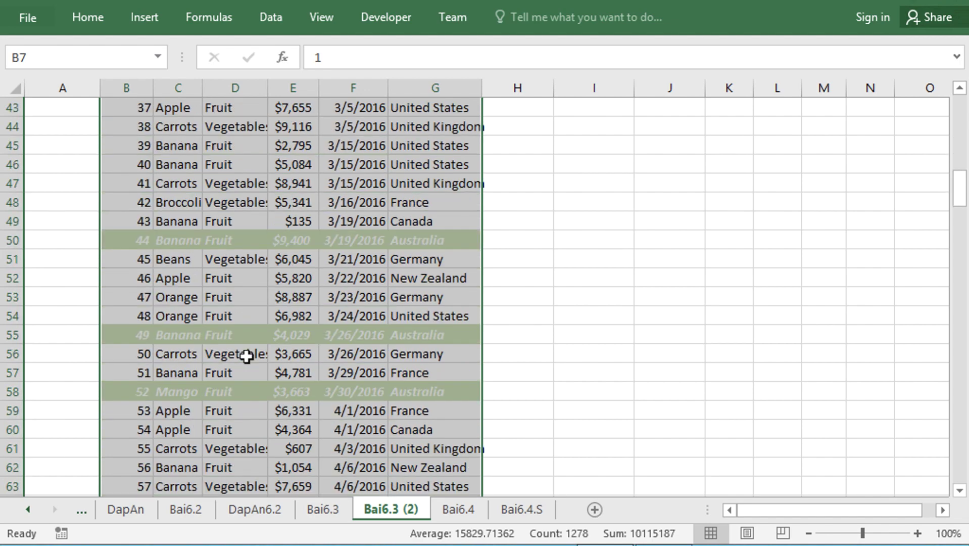
scroll(246, 356, down, 1)
scroll(246, 356, down, 2)
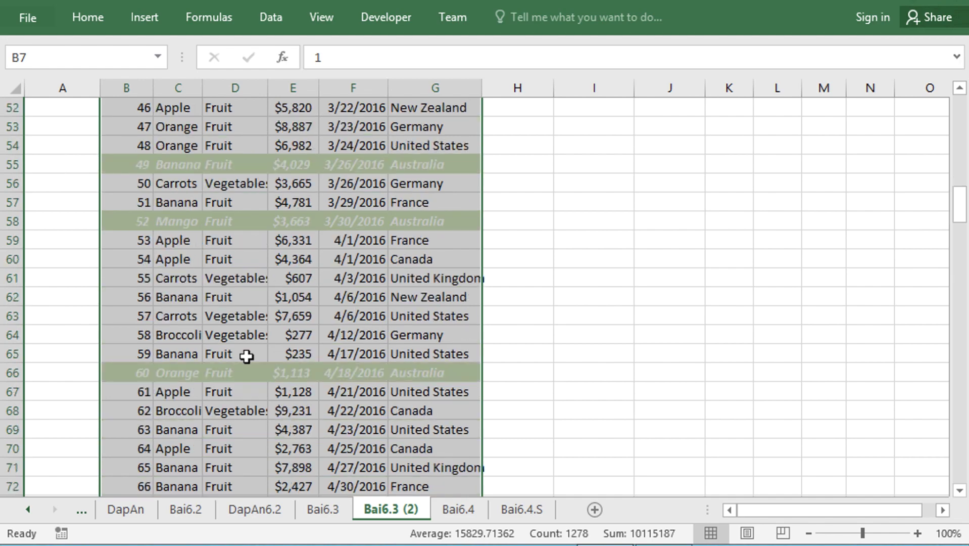
scroll(246, 356, down, 2)
scroll(246, 356, down, 2)
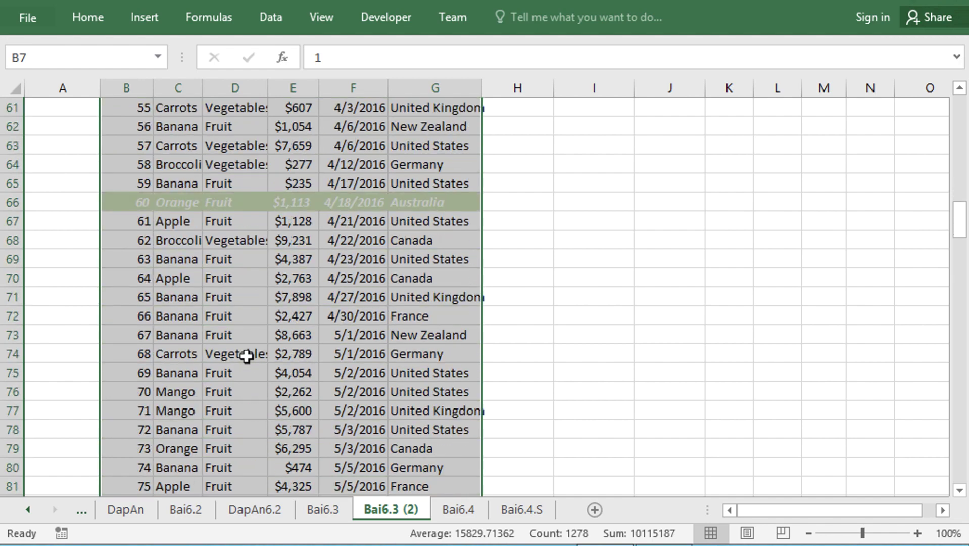
scroll(246, 356, down, 1)
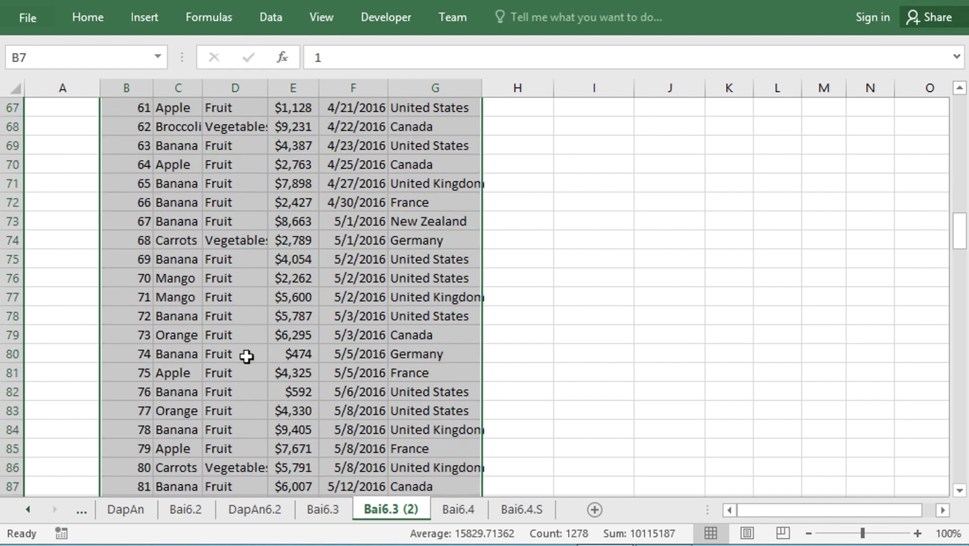
scroll(246, 356, down, 3)
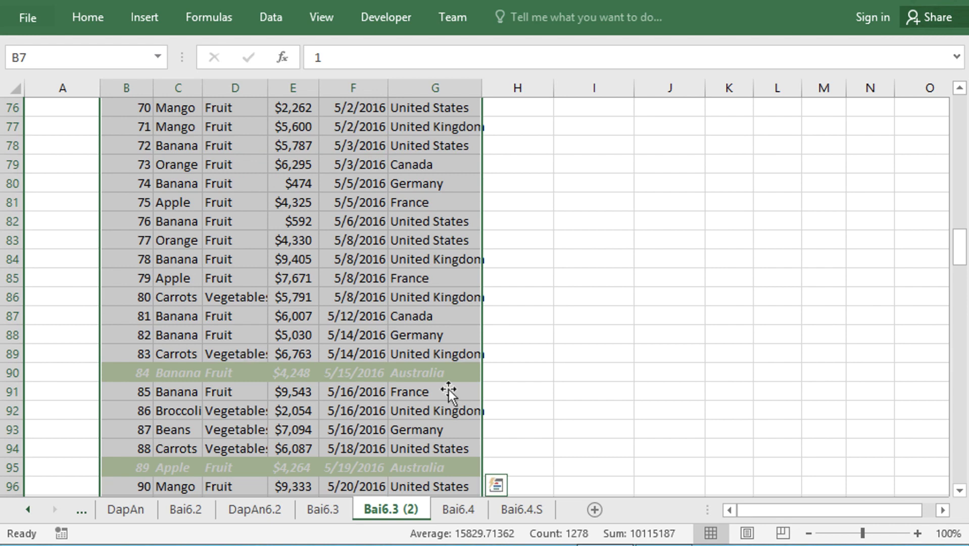
scroll(446, 412, down, 2)
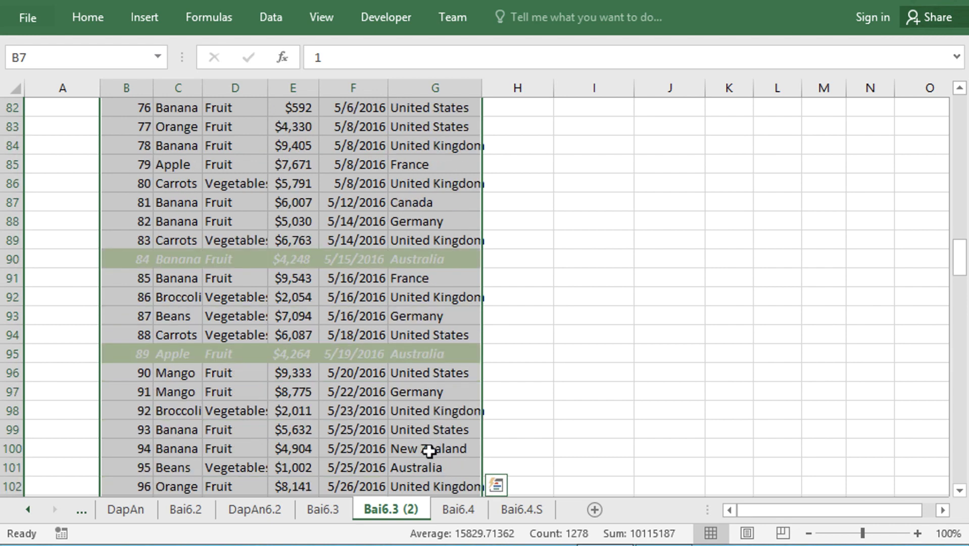
Compare the Category of the unhighlighted Australia row 101 with that of the highlighted row 95
click(235, 472)
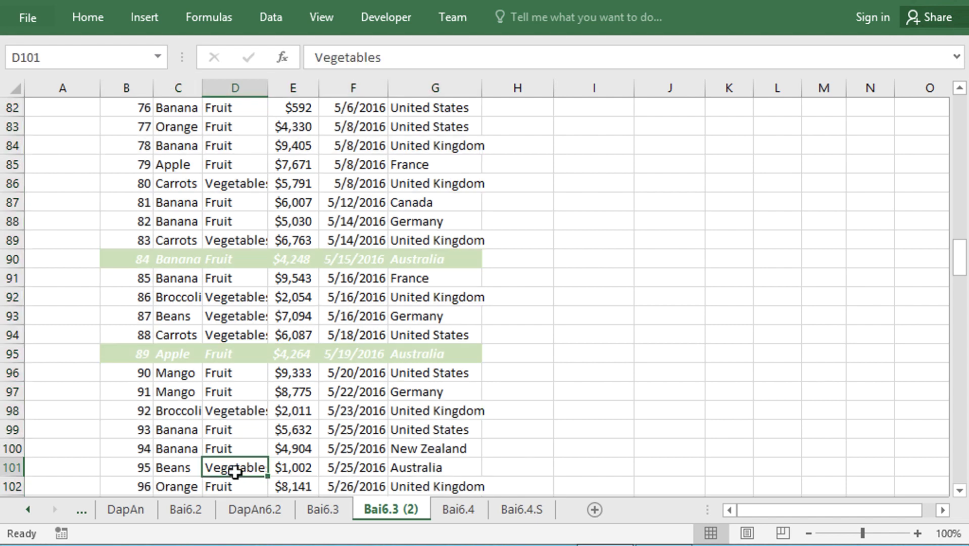
click(249, 355)
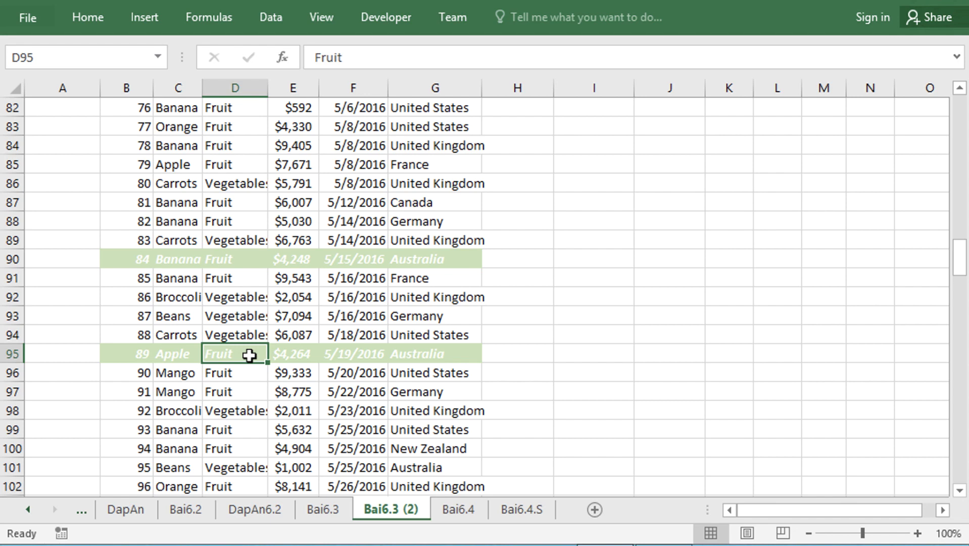
click(135, 349)
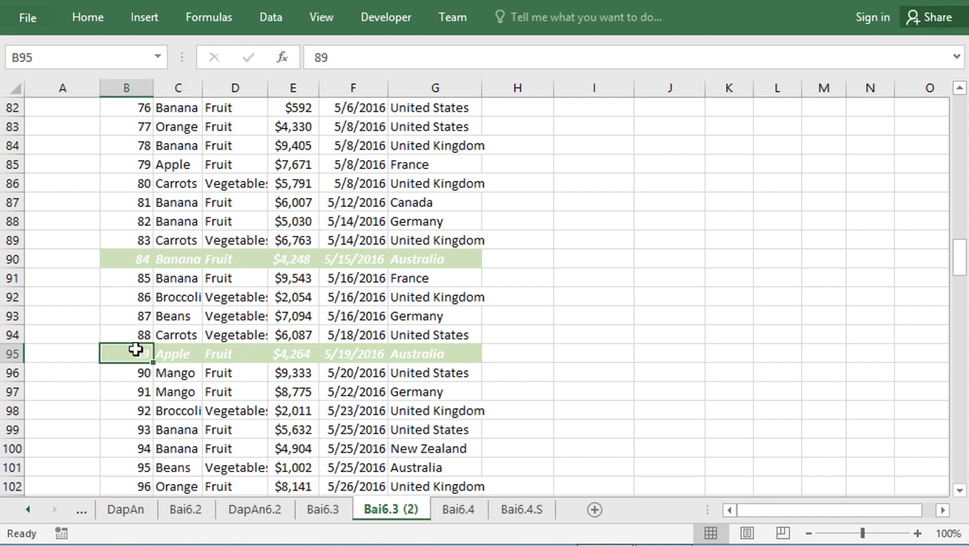
click(253, 357)
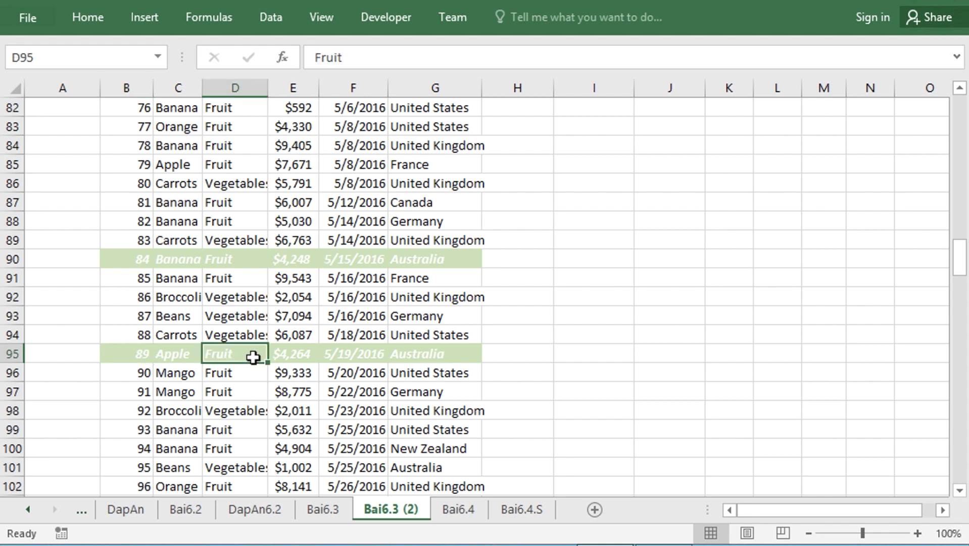
click(118, 350)
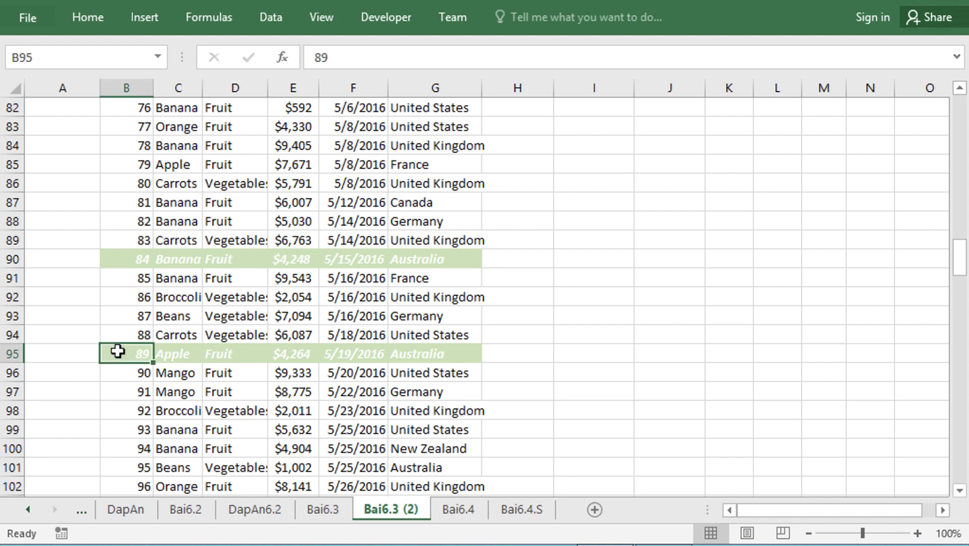
Select the whole data range B7:G219 below the header row
key(ctrl+shift+Up)
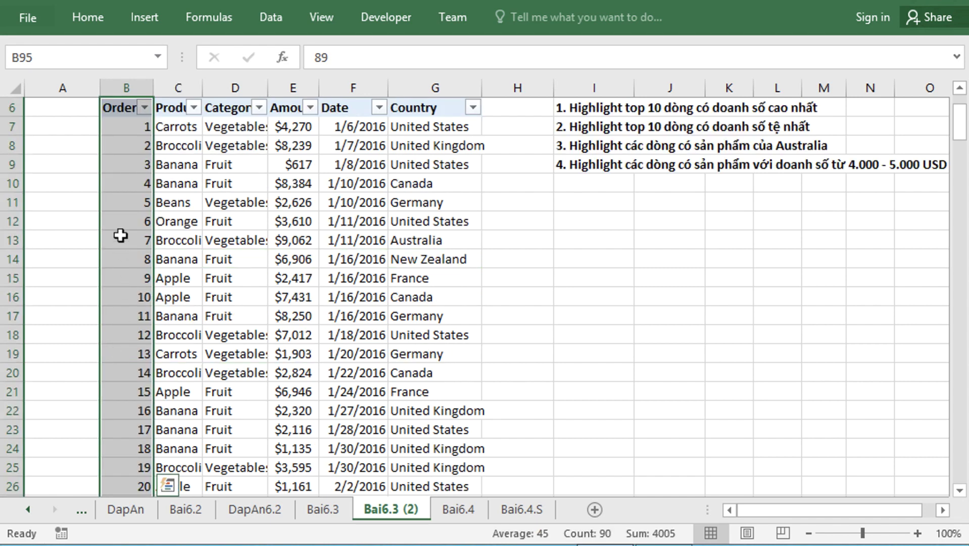
click(135, 124)
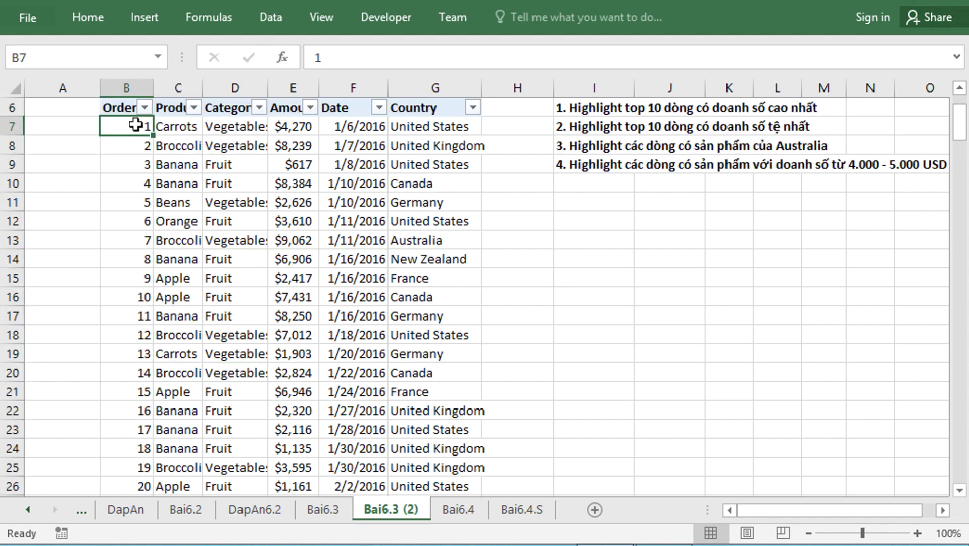
scroll(135, 124, up, 1)
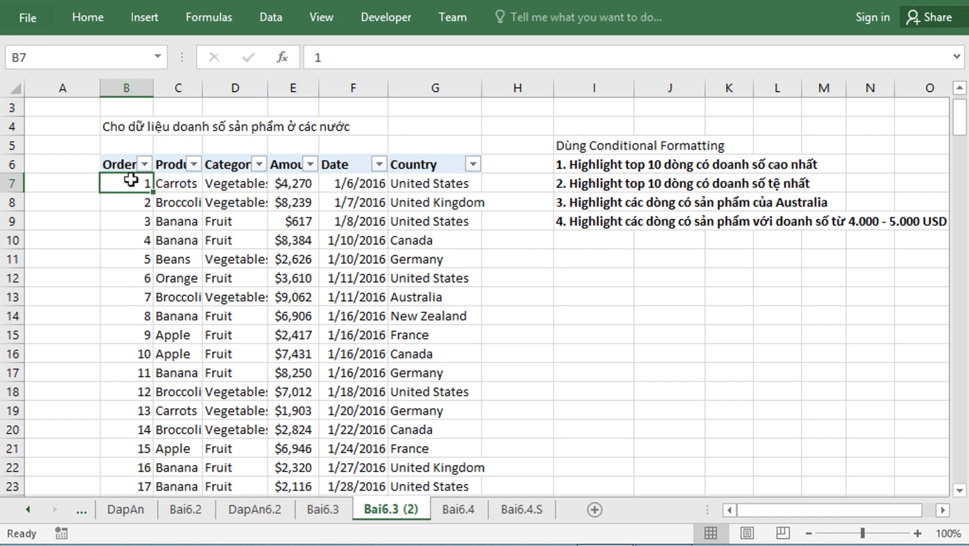
key(ctrl+shift+Right)
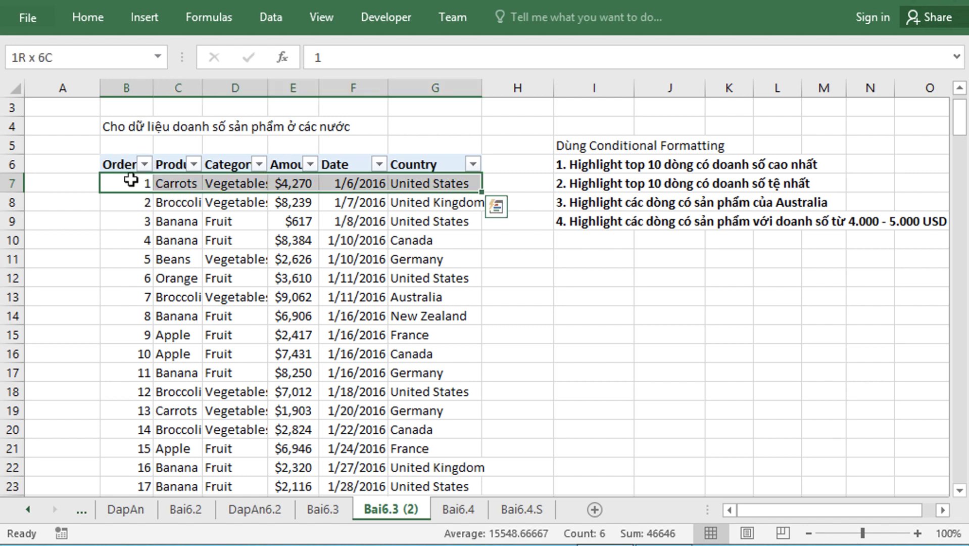
key(ctrl+shift+Down)
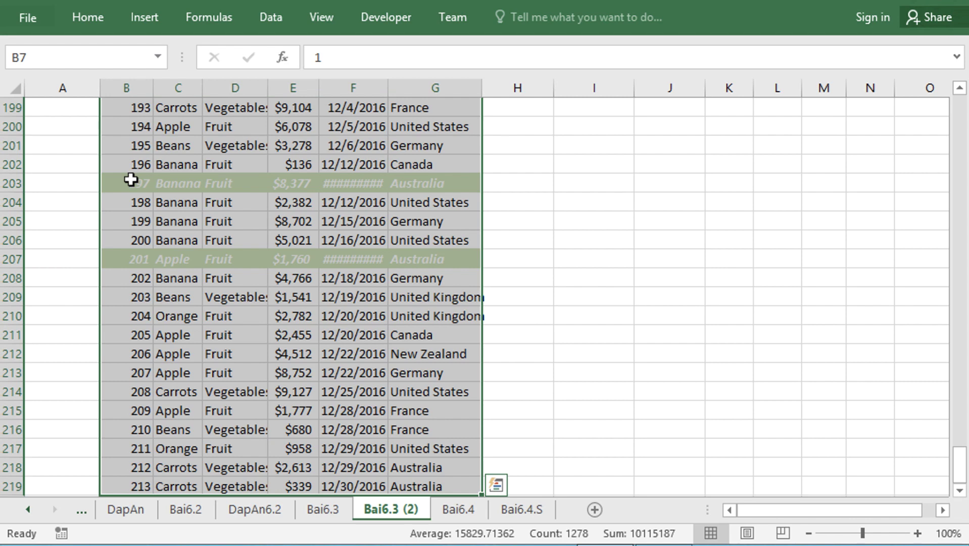
Open the selection's existing AND formula rule for editing through the Conditional Formatting Rules Manager
click(88, 19)
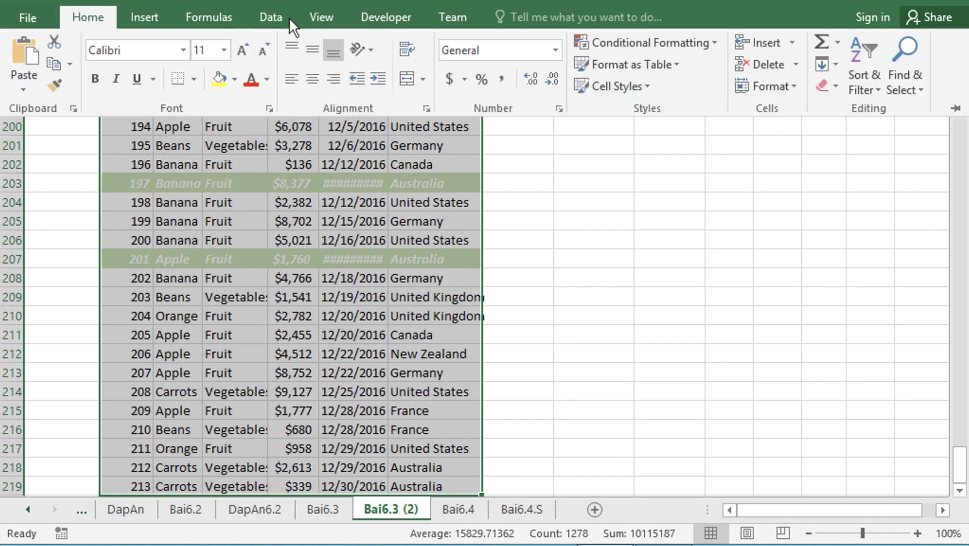
click(656, 43)
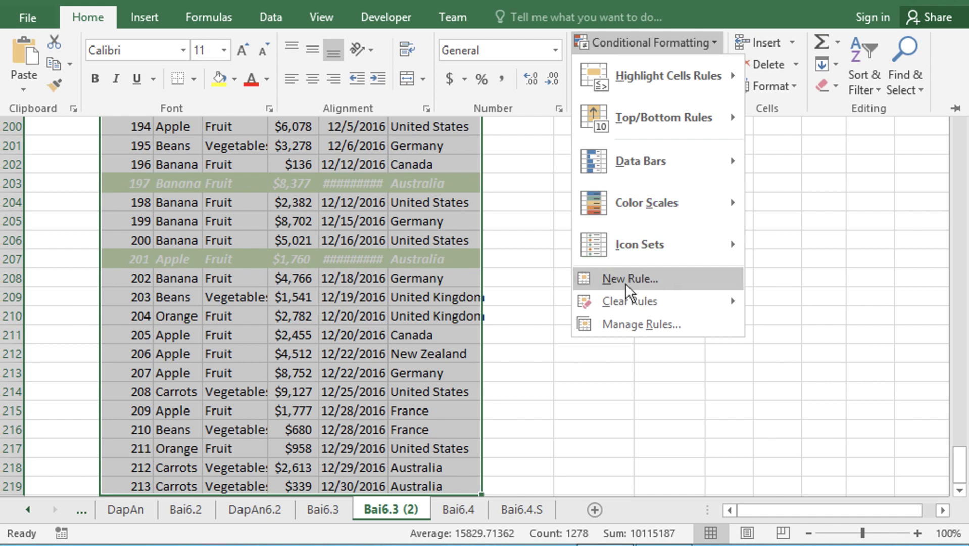
mouse_move(641, 310)
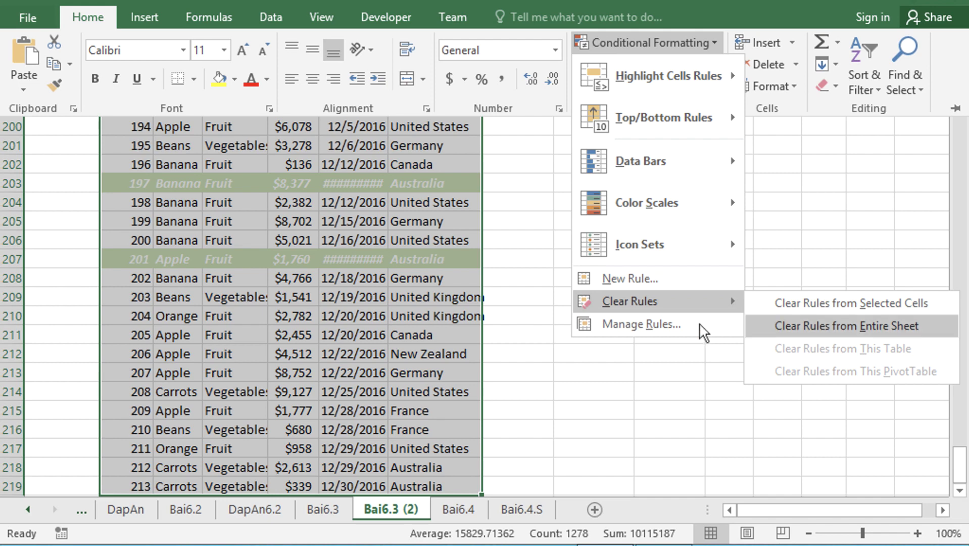
click(641, 325)
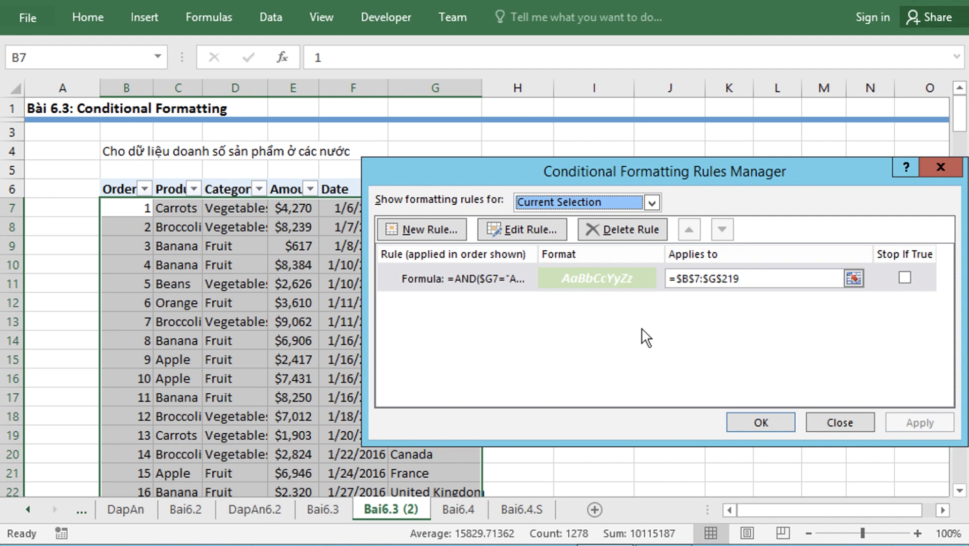
click(534, 285)
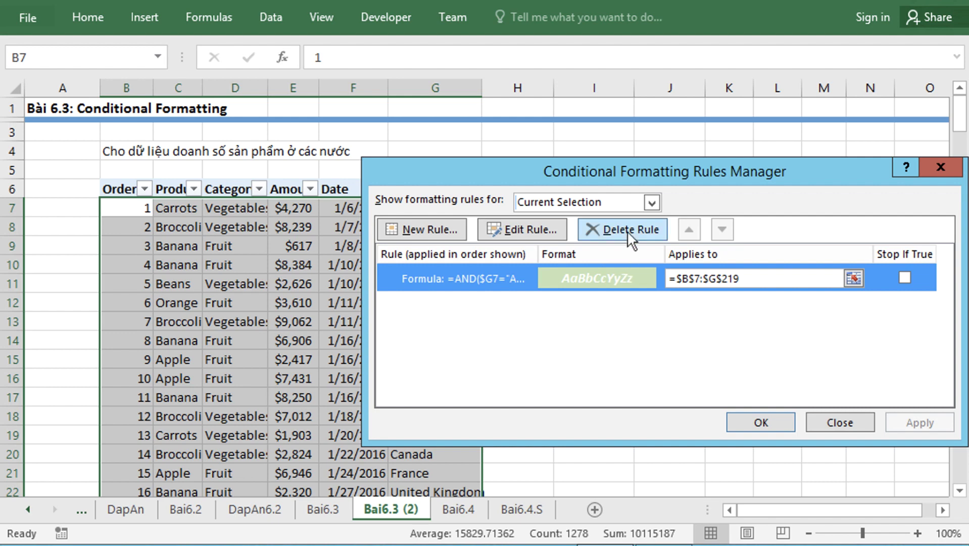
click(544, 239)
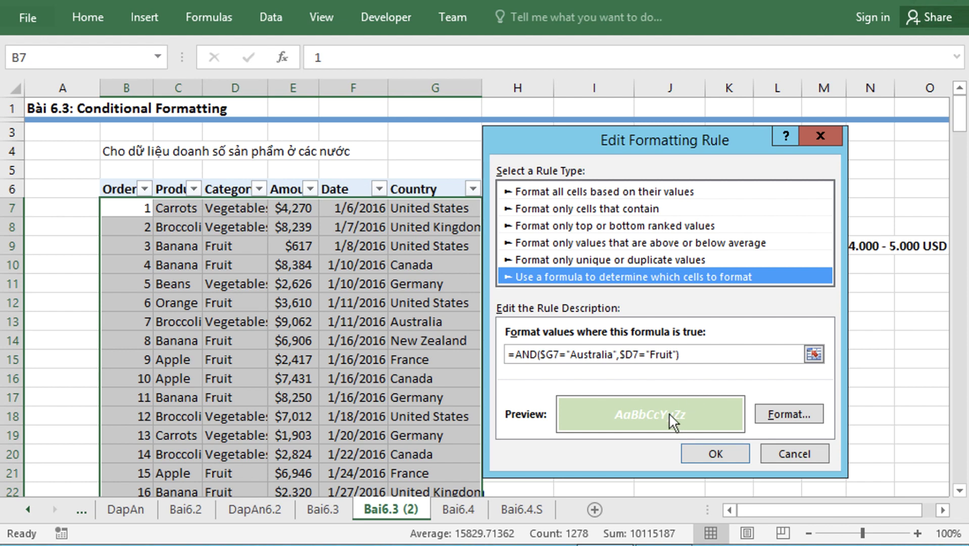
Change the rule's fill to an orange background color, apply it, and check the matching rows
click(786, 415)
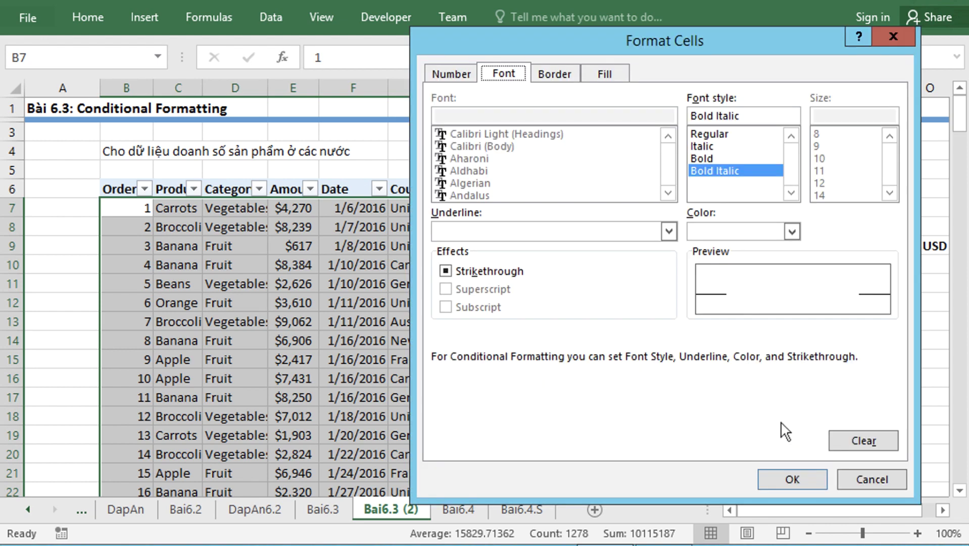
click(607, 70)
click(531, 140)
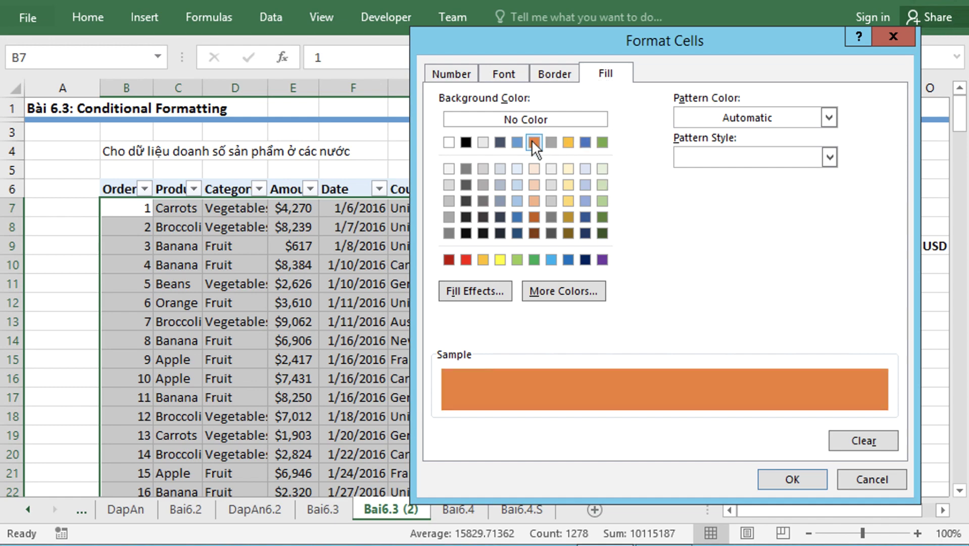
click(773, 475)
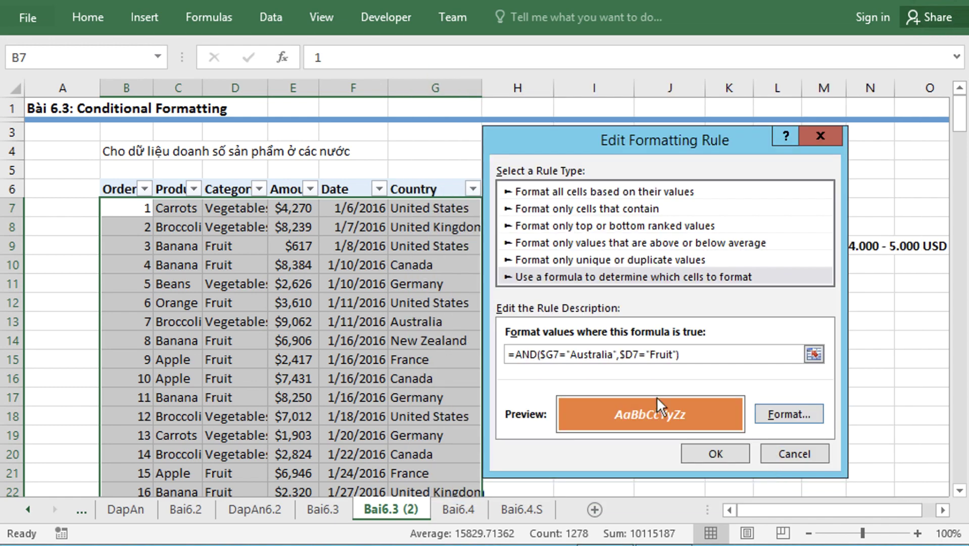
click(714, 455)
click(736, 427)
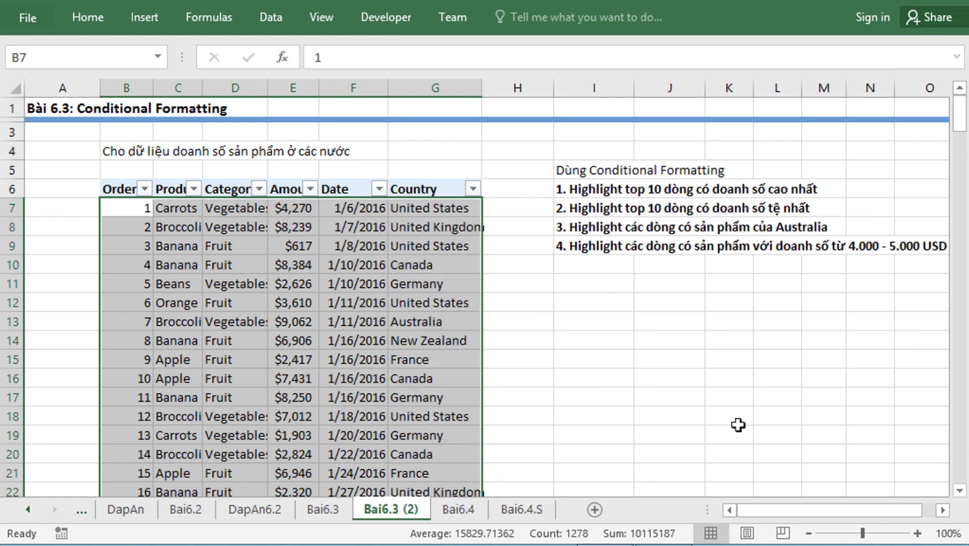
scroll(353, 350, down, 7)
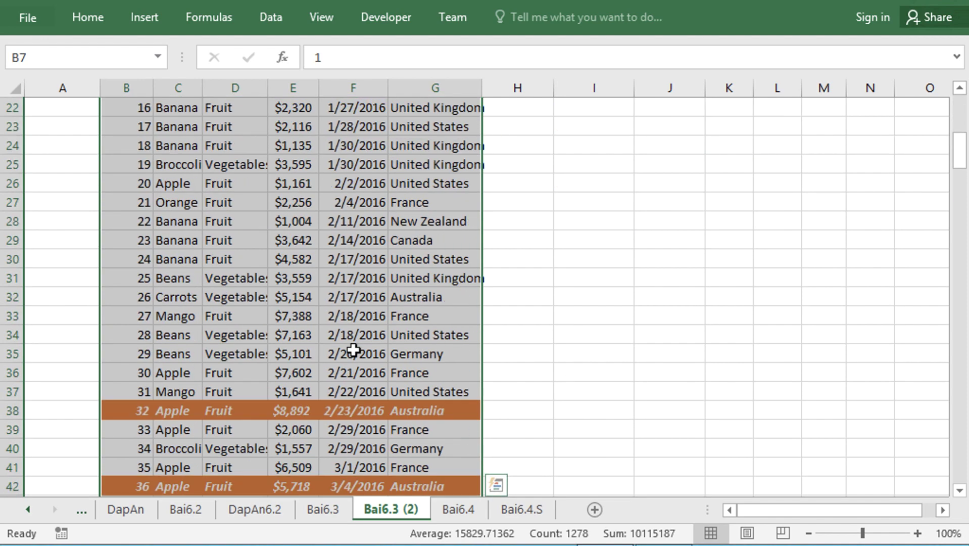
scroll(353, 349, down, 2)
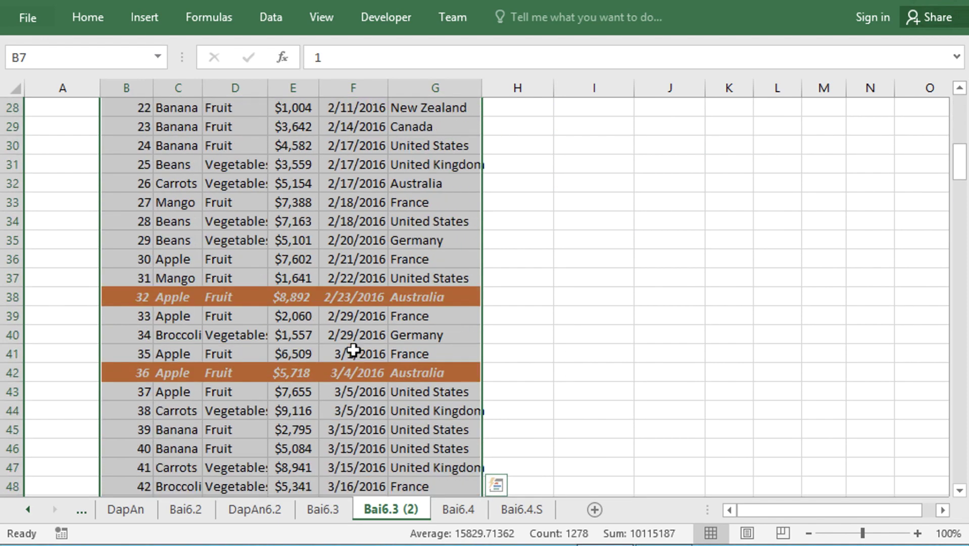
scroll(353, 349, down, 5)
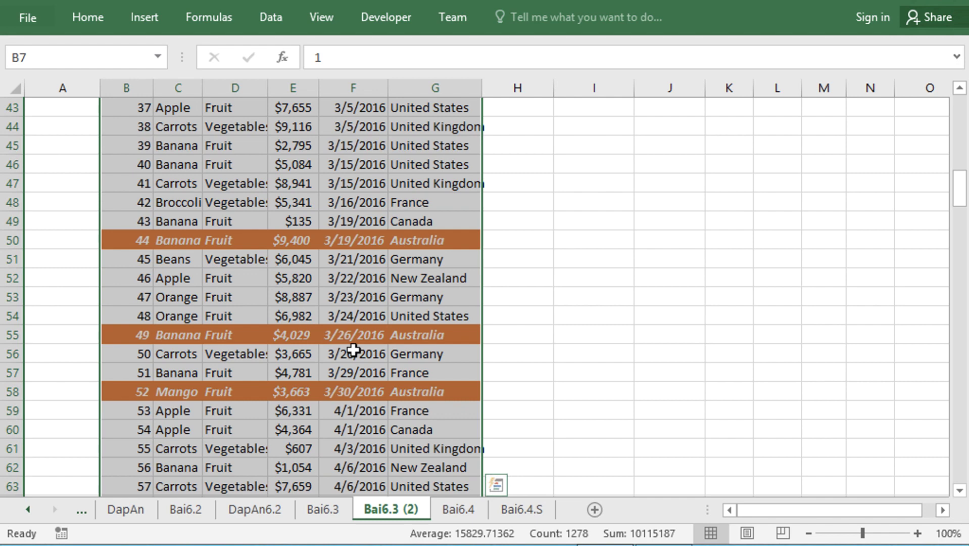